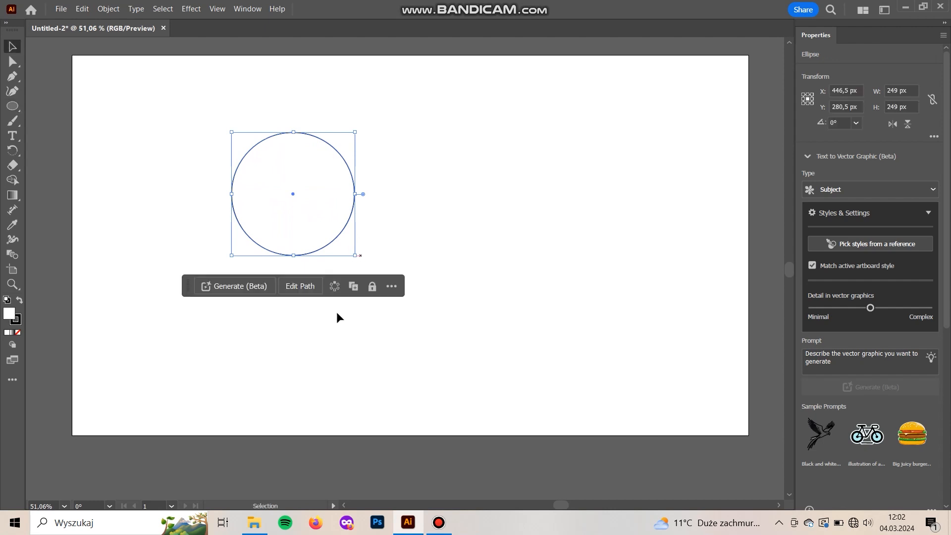
Give the circle a black fill and remove its stroke
mouse_move(414, 242)
mouse_down()
mouse_move(333, 241)
mouse_move(339, 248)
mouse_up()
click(19, 300)
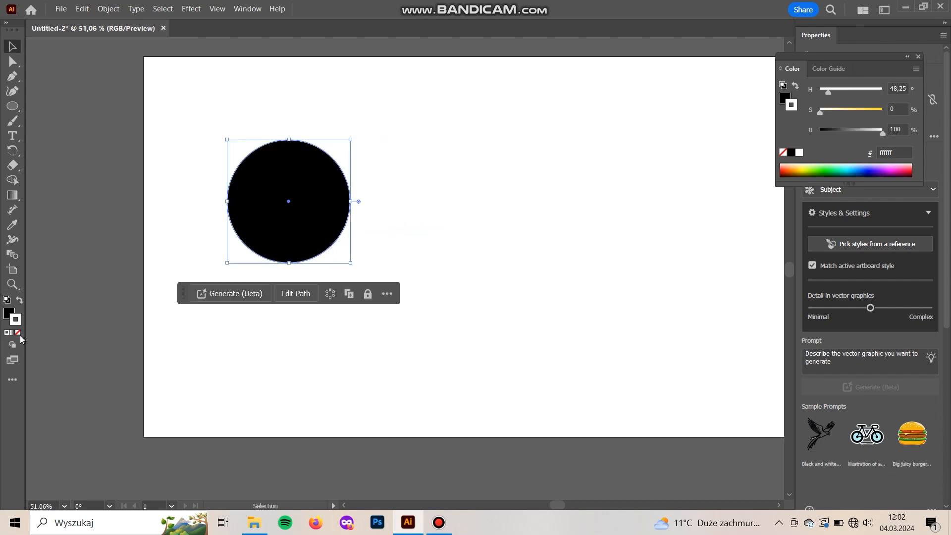
click(242, 400)
Draw a thin vertical black rectangle about 5 px wide and 282 px tall across the circle's left part
drag(305, 334, 533, 406)
key(ctrl+plus)
key(ctrl+plus)
key(ctrl+plus)
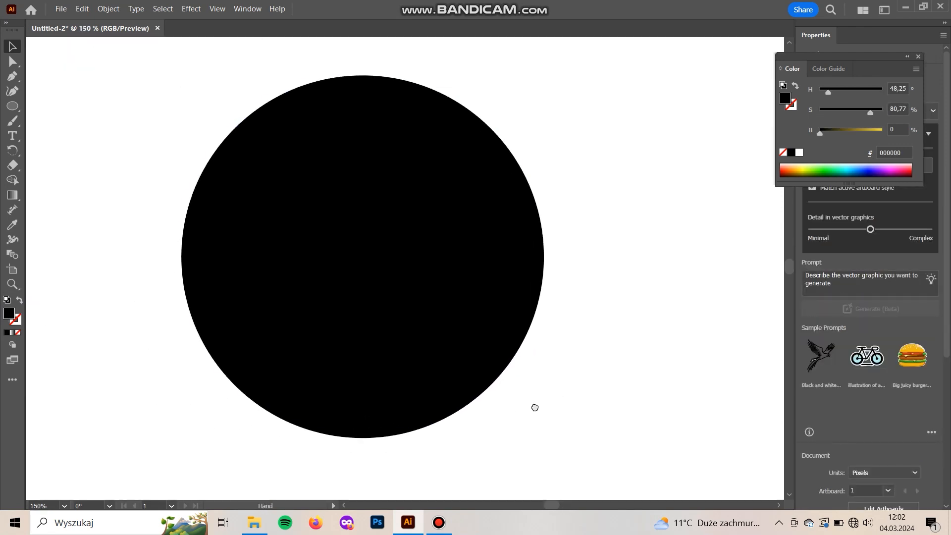
drag(12, 106, 67, 103)
drag(221, 334, 218, 466)
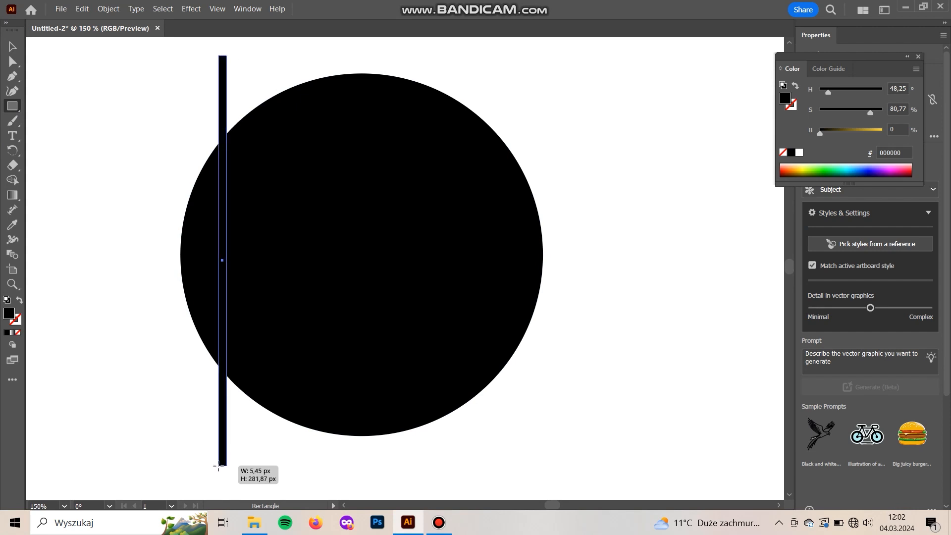
Move the thin rectangle beside the circle and duplicate it repeatedly to build a row of 24 vertical bars
key(v)
mouse_move(224, 428)
mouse_down()
mouse_move(201, 427)
mouse_move(218, 430)
mouse_up()
scroll(166, 129, up, 2)
drag(174, 165, 255, 186)
drag(159, 155, 713, 190)
drag(658, 204, 253, 182)
drag(352, 202, 301, 228)
drag(348, 246, 348, 247)
drag(282, 250, 358, 257)
drag(218, 231, 441, 260)
drag(312, 270, 464, 271)
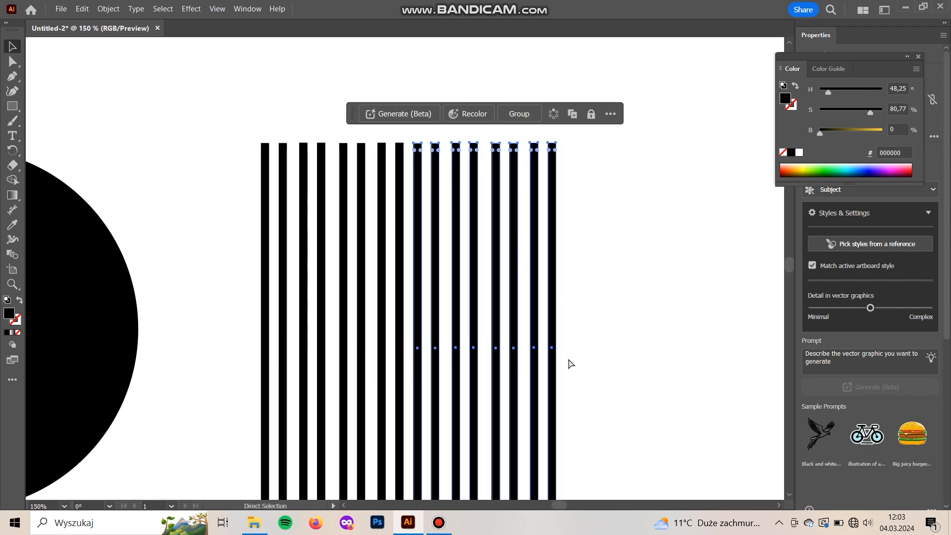
key(ctrl+minus)
drag(487, 335, 552, 355)
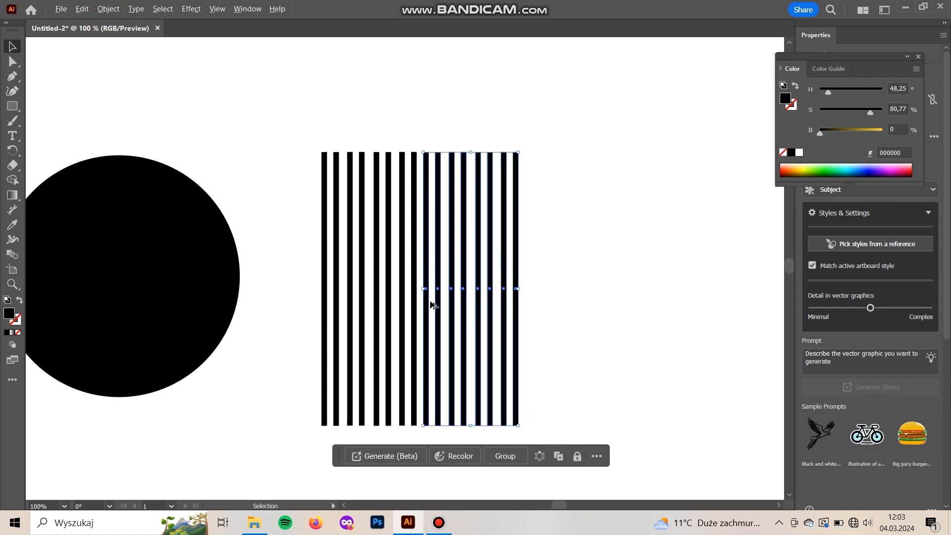
drag(436, 301, 545, 301)
Distribute all the vertical bars evenly by their horizontal centers
drag(683, 212, 306, 280)
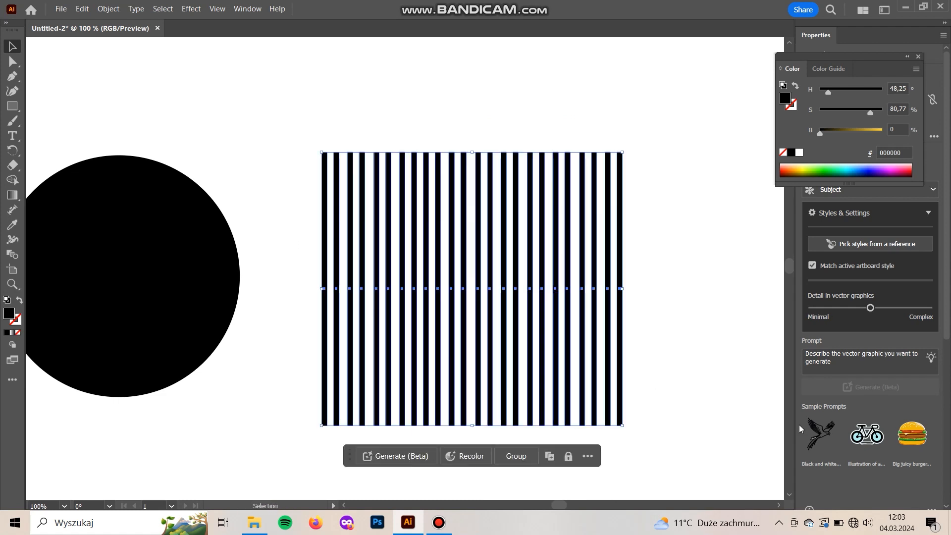
scroll(870, 414, down, 5)
click(934, 413)
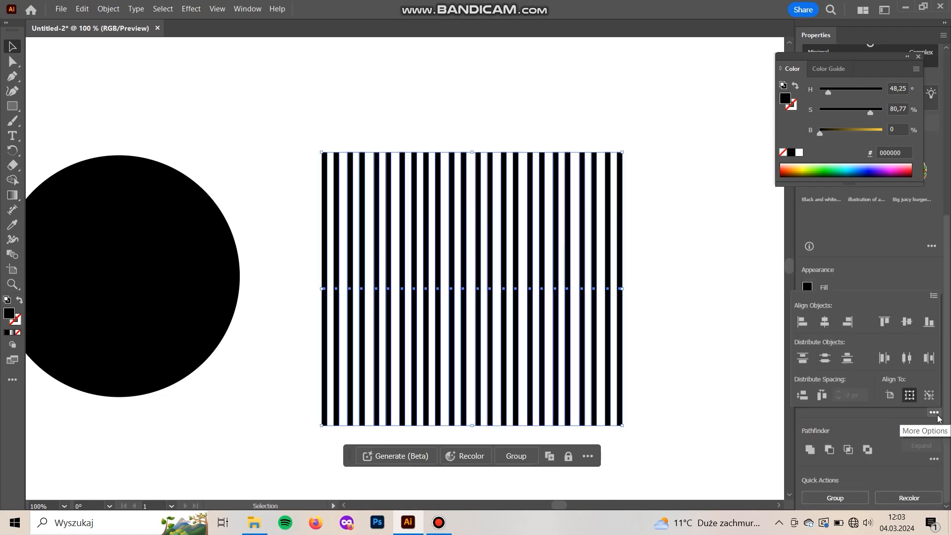
click(908, 358)
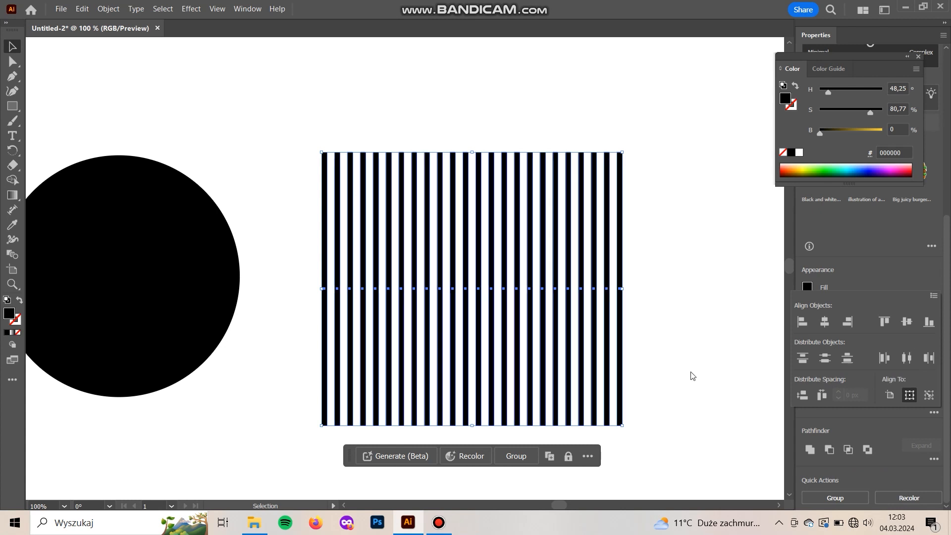
click(691, 373)
Align the circle and the bars on each other's horizontal and vertical centers
drag(545, 397, 635, 371)
drag(735, 451, 358, 382)
drag(244, 276, 244, 277)
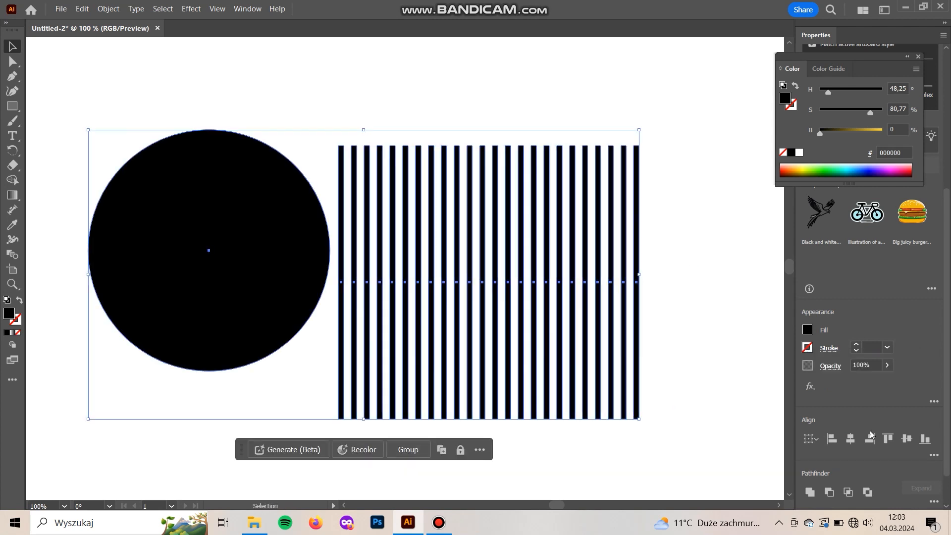
click(850, 441)
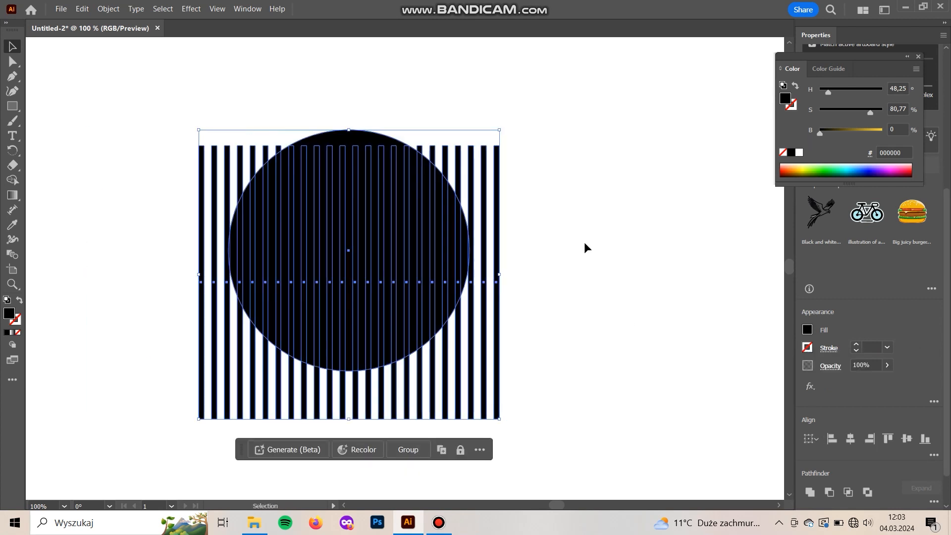
click(906, 439)
click(502, 251)
Use Shape Builder on the circle and bars to remove every bar section outside the circle
click(13, 181)
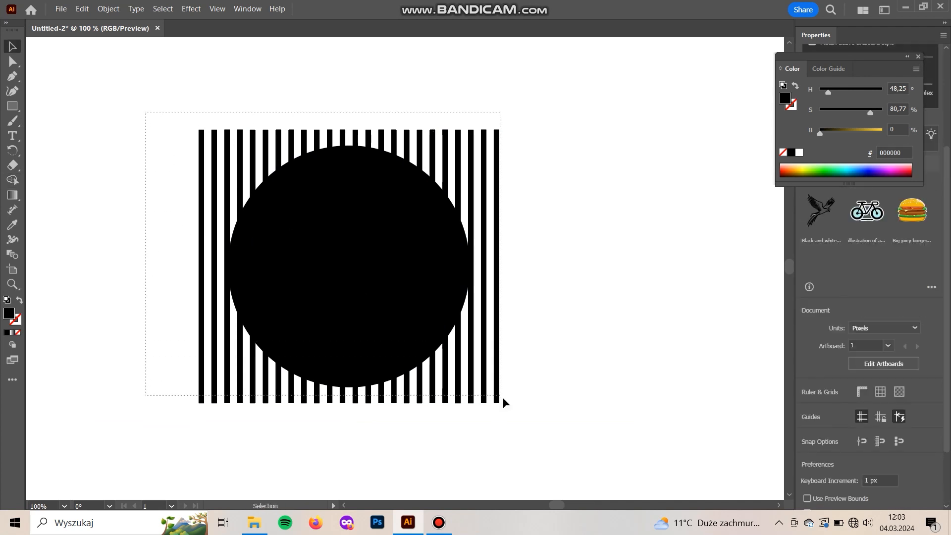
key(ctrl+a)
click(12, 181)
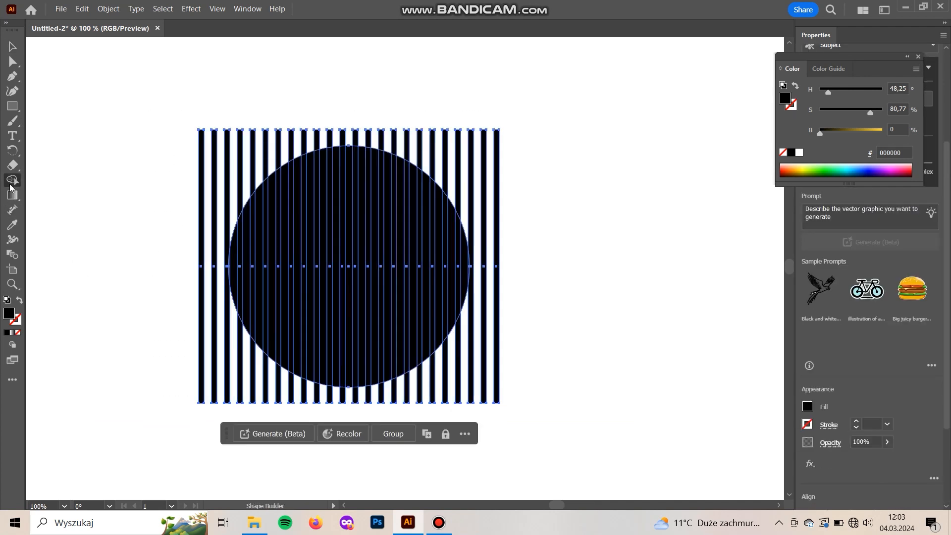
drag(183, 239, 288, 147)
drag(420, 142, 465, 150)
mouse_move(360, 137)
mouse_down()
mouse_move(457, 382)
mouse_move(349, 402)
mouse_up()
drag(209, 369, 211, 371)
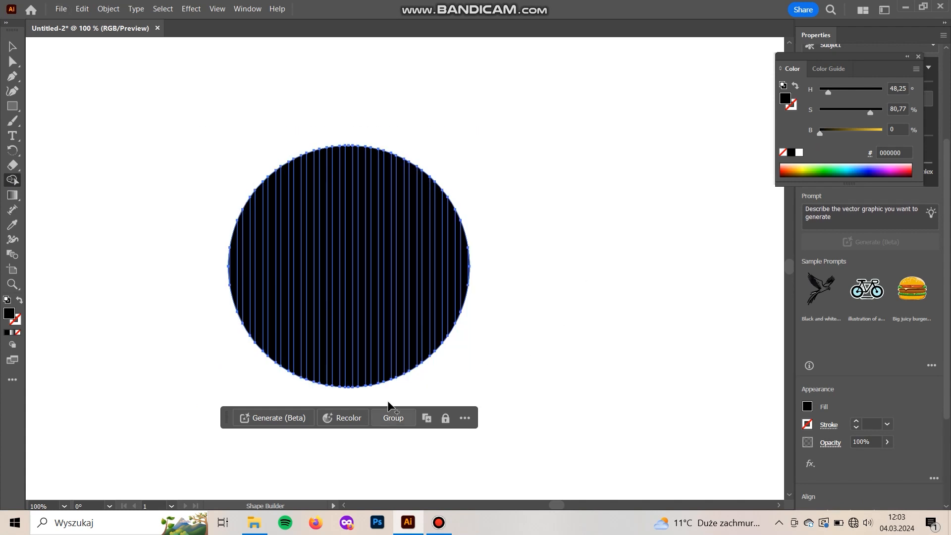
Remove the alternate strips inside the circle with Shape Builder, leaving evenly spaced vertical stripes, and deselect the artwork
key(ctrl+plus)
key(ctrl+plus)
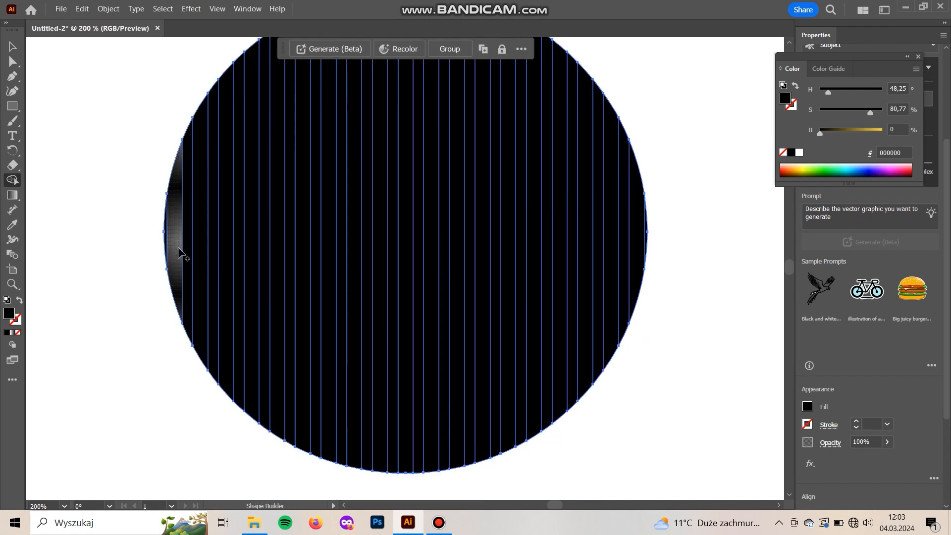
alt+click(178, 245)
key(ctrl+z)
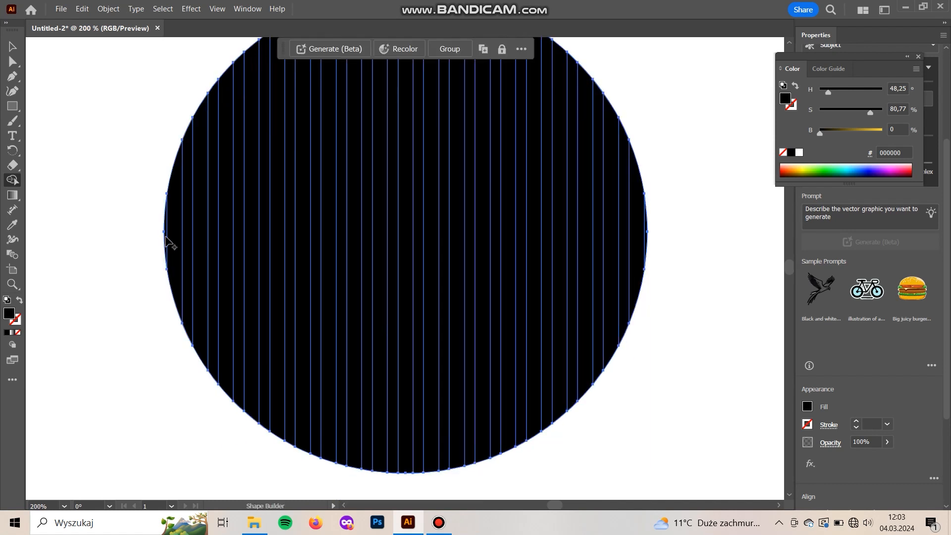
alt+click(175, 247)
alt+click(201, 255)
alt+click(227, 260)
alt+click(251, 264)
alt+click(277, 266)
alt+click(303, 267)
alt+click(328, 266)
alt+click(353, 266)
alt+click(381, 268)
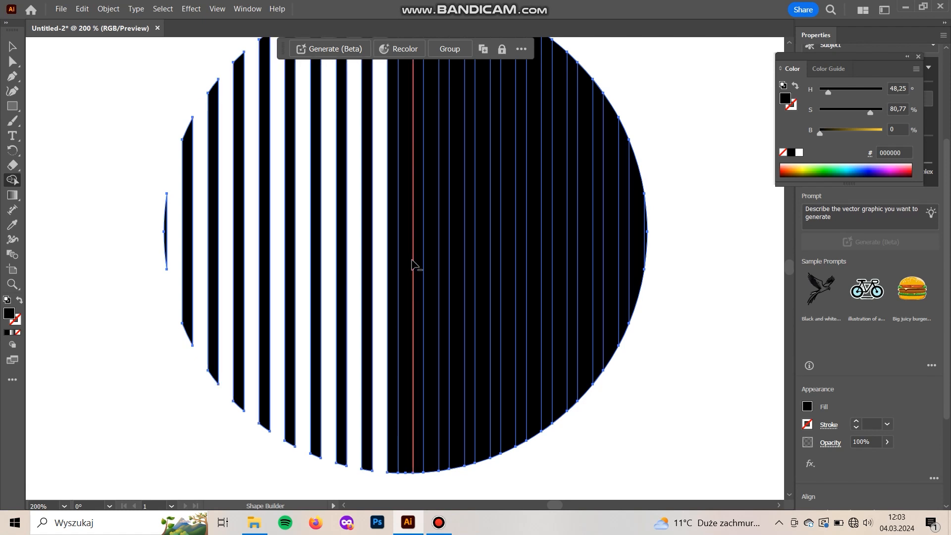
alt+click(407, 271)
alt+click(433, 275)
alt+click(457, 280)
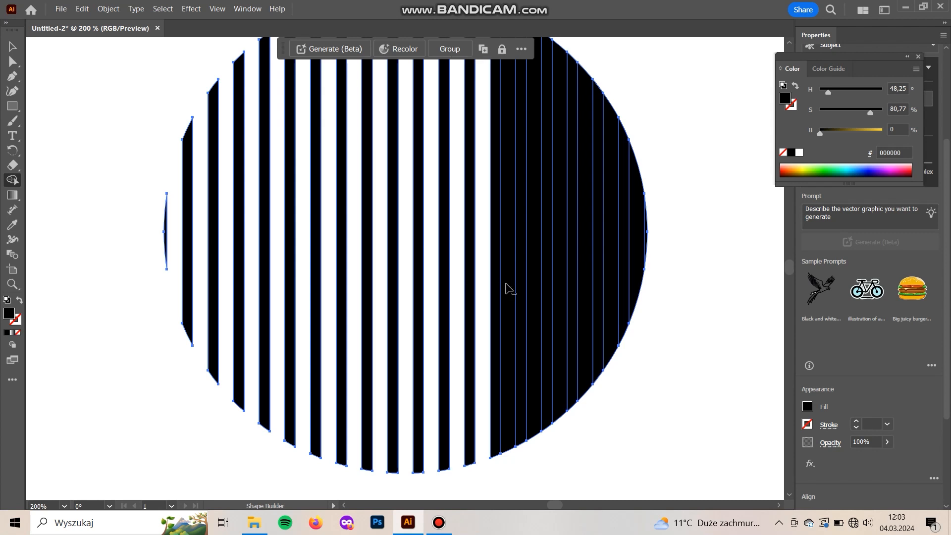
alt+click(483, 286)
alt+click(507, 290)
alt+click(533, 295)
alt+click(561, 297)
alt+click(585, 297)
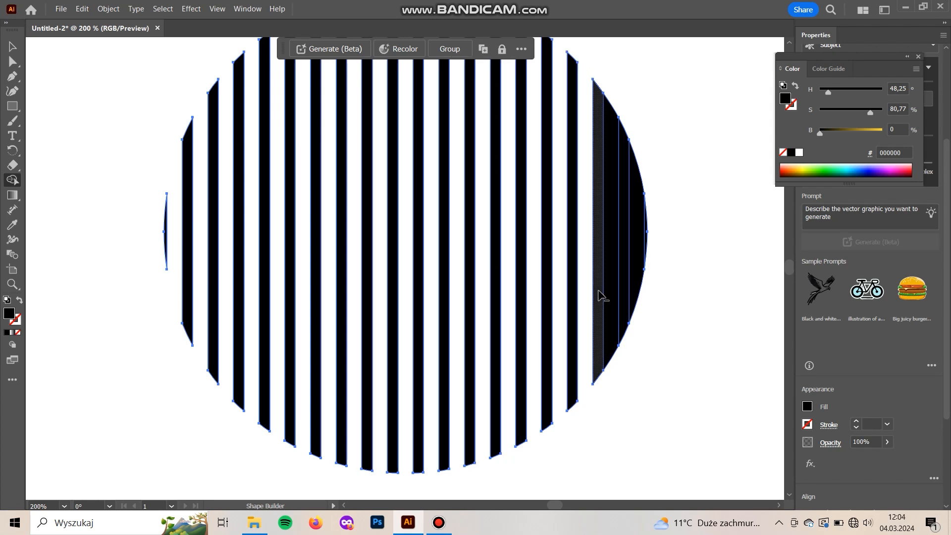
alt+click(611, 293)
alt+click(638, 269)
key(ctrl+shift+a)
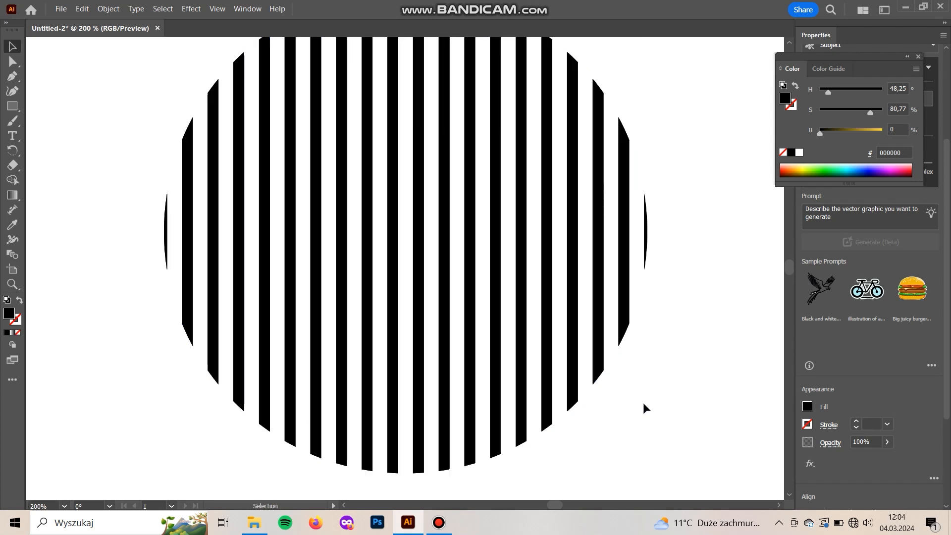
Move the whole striped circle to the upper-left area of the artboard
key(ctrl+minus)
key(ctrl+minus)
key(ctrl+minus)
key(v)
key(ctrl+a)
drag(352, 238, 211, 153)
click(539, 299)
Draw a small black circle with the Ellipse tool on an empty part of the artboard
drag(456, 355, 447, 263)
key(ctrl+plus)
key(ctrl+plus)
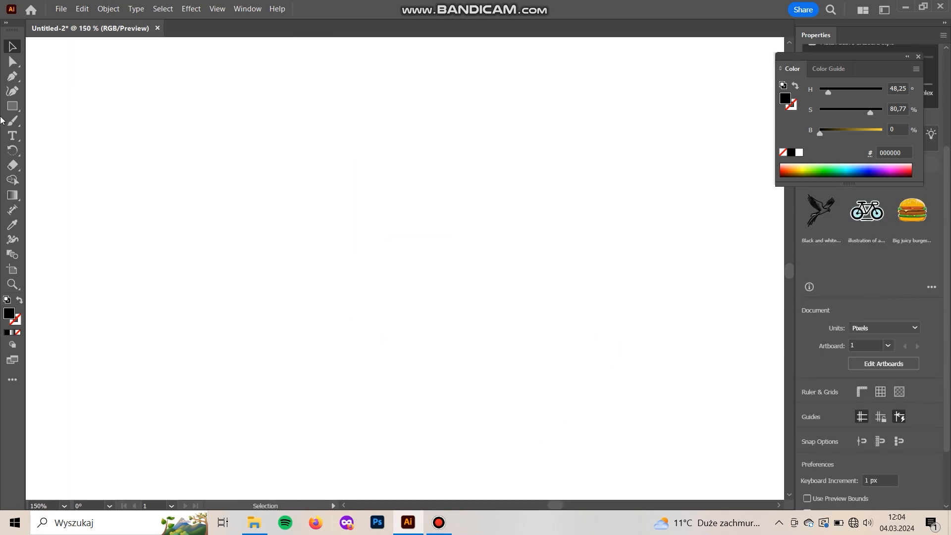
click(14, 107)
drag(13, 110, 60, 119)
drag(192, 196, 371, 254)
Duplicate the small circle repeatedly to build a horizontal row of 16 dots
key(v)
click(310, 395)
drag(372, 179, 221, 359)
drag(401, 345, 339, 342)
drag(376, 281, 365, 343)
drag(479, 287, 416, 344)
drag(555, 309, 238, 387)
drag(319, 345, 506, 345)
drag(543, 410, 342, 393)
drag(518, 378, 89, 268)
Distribute the dots evenly by their horizontal centers and group them into one row
drag(459, 292, 550, 199)
click(933, 478)
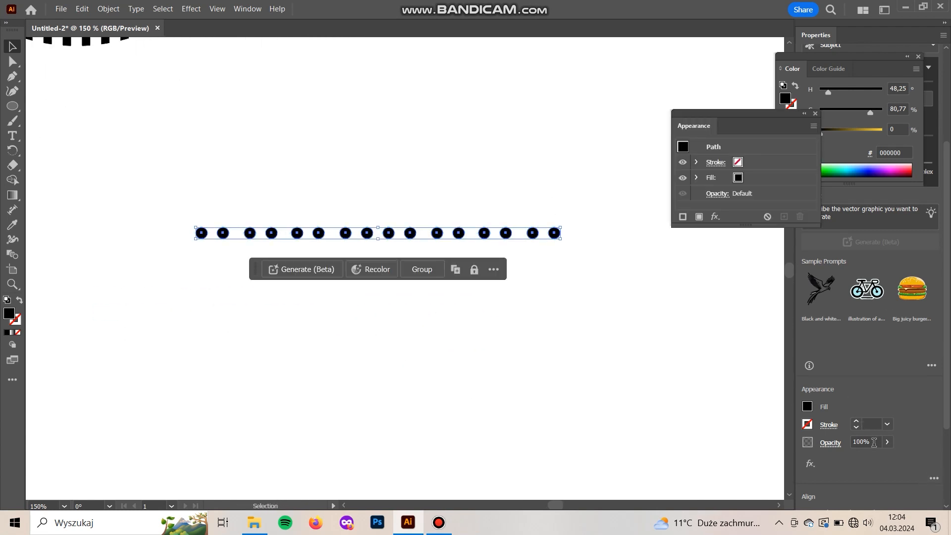
scroll(926, 461, down, 3)
click(934, 412)
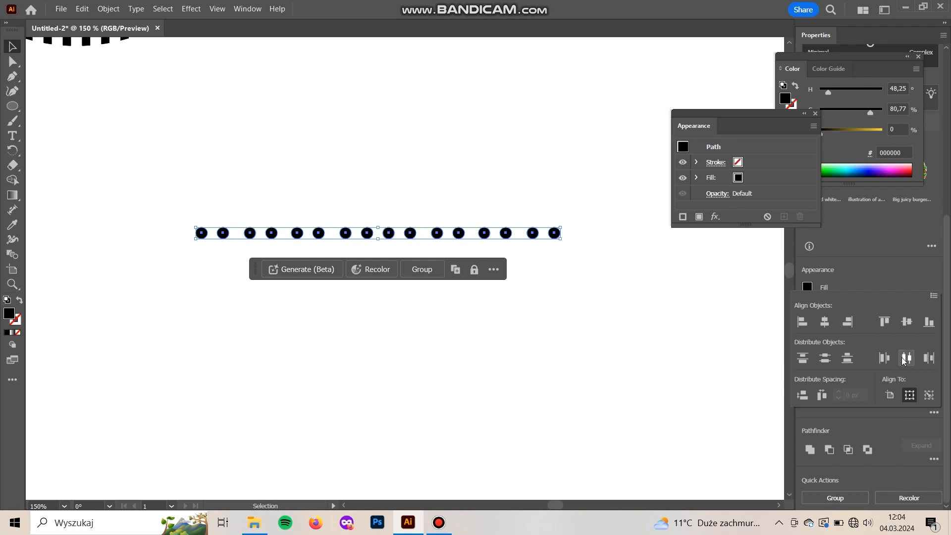
drag(596, 277, 148, 209)
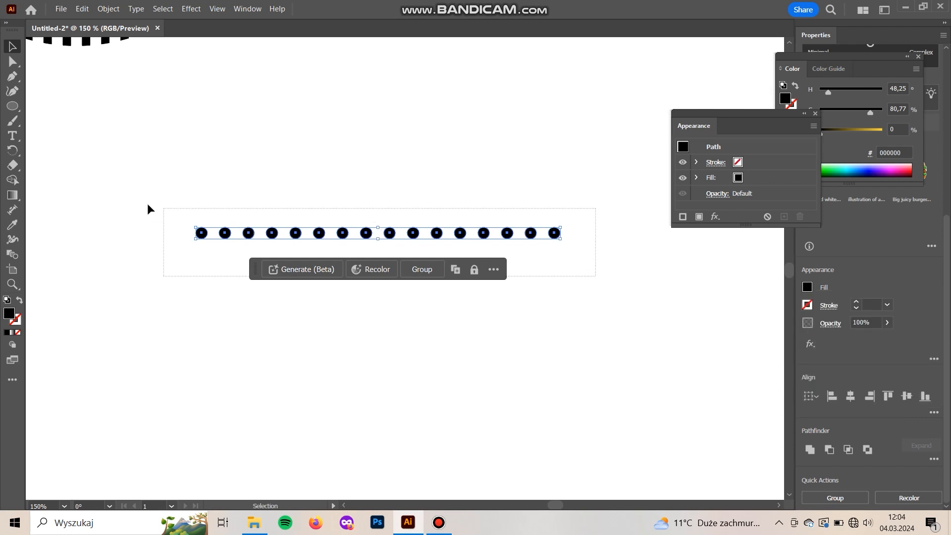
key(ctrl+g)
Duplicate the grouped dot row downward to build a grid of eight rows
drag(226, 234, 226, 249)
click(249, 257)
click(249, 250)
mouse_move(222, 279)
mouse_down()
mouse_move(218, 230)
mouse_move(227, 273)
mouse_up()
drag(306, 376, 213, 225)
drag(554, 233, 555, 311)
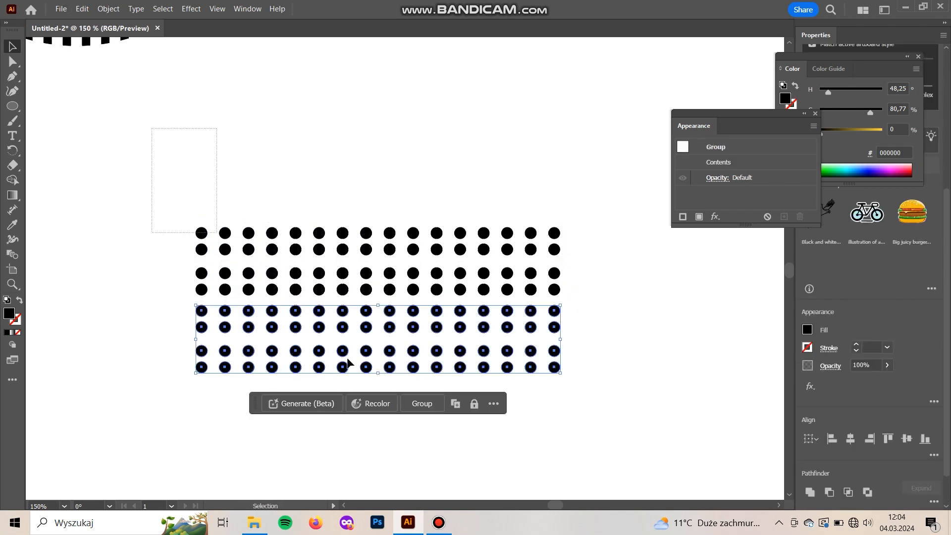
Distribute the eight dot rows evenly by their vertical centers
click(931, 455)
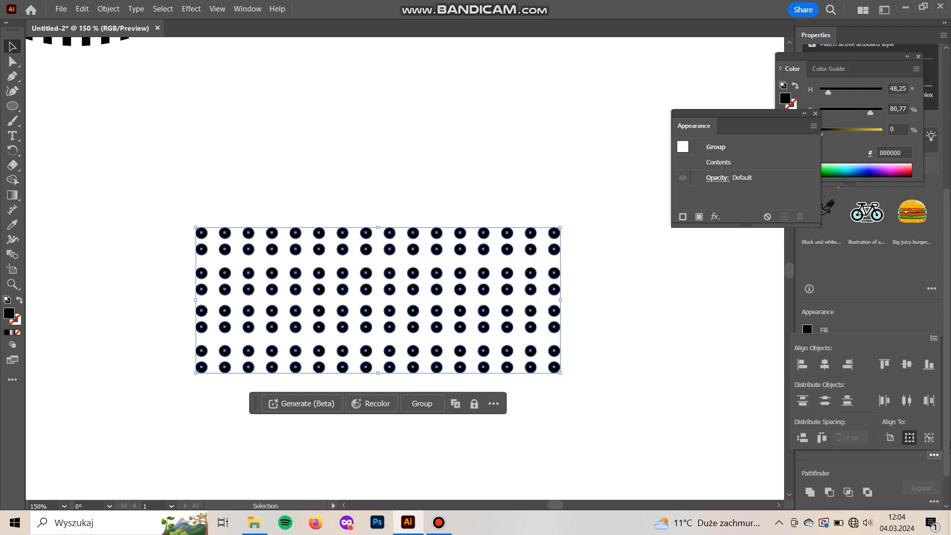
click(825, 400)
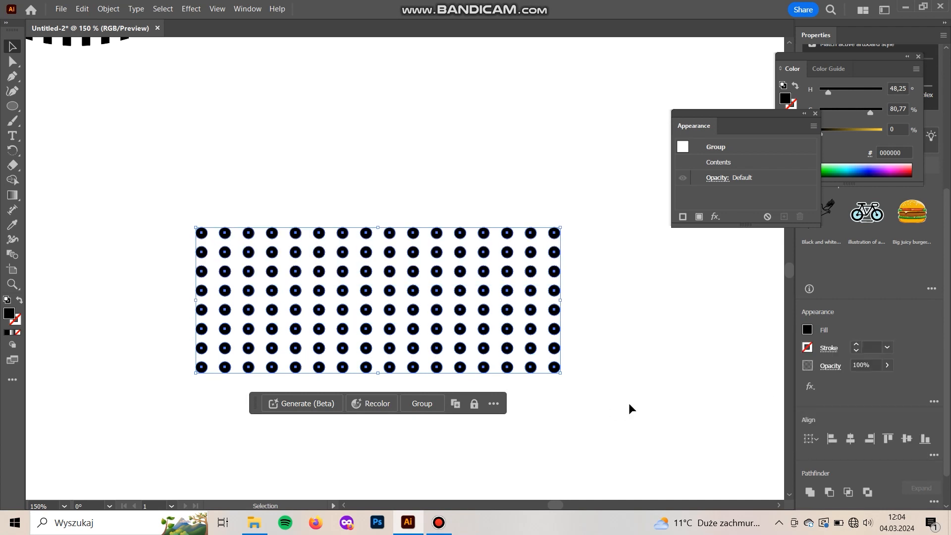
click(628, 405)
Place the dot grid beside the striped circle and put a copy of it lower on the artboard
key(ctrl+minus)
key(ctrl+minus)
drag(573, 459, 312, 294)
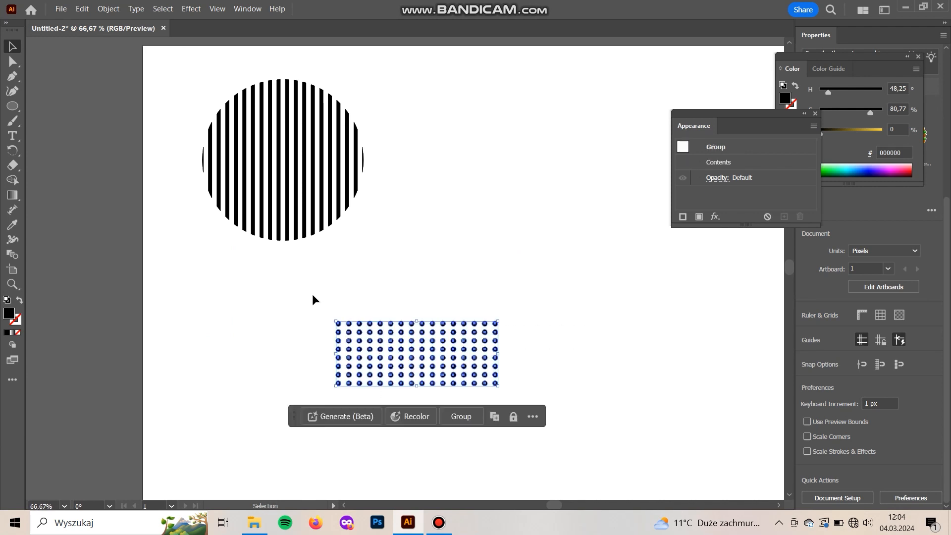
drag(351, 330, 394, 324)
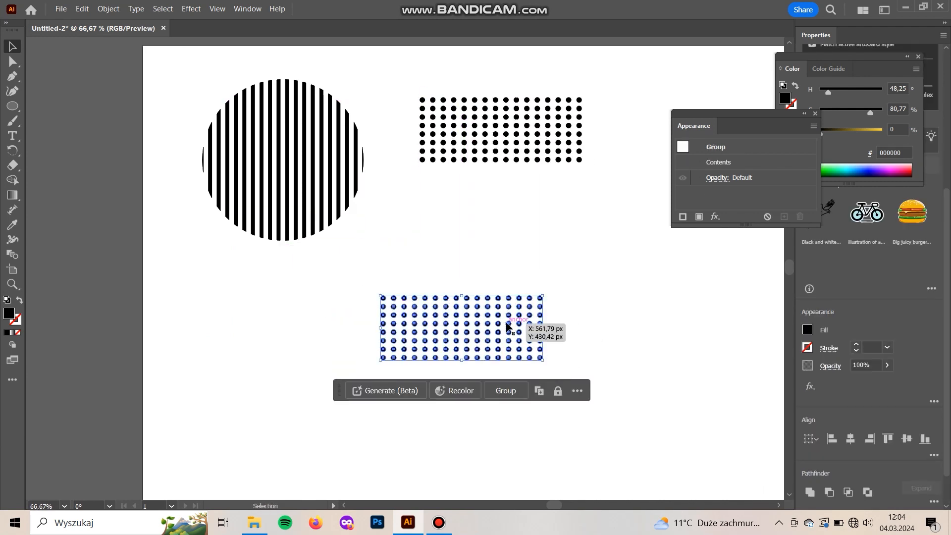
click(505, 375)
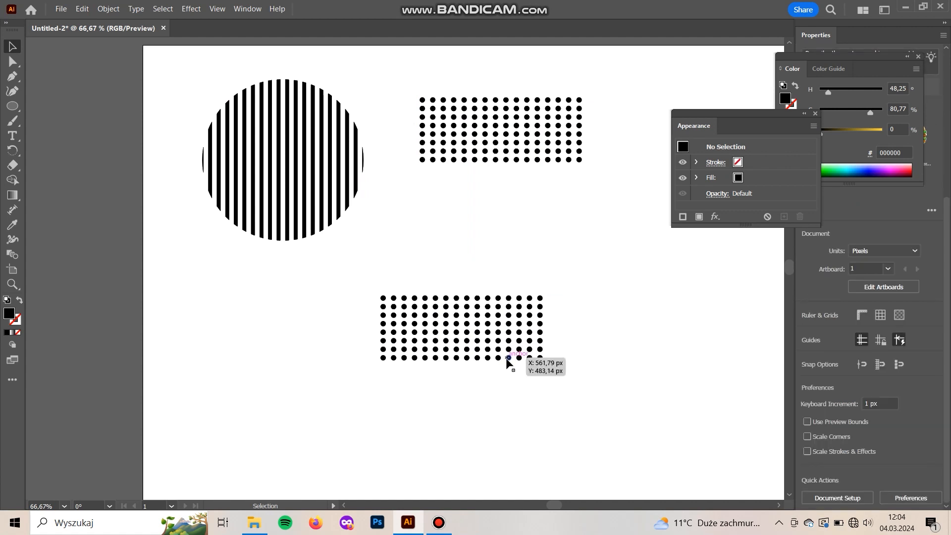
Delete the bottom three rows of the lower dot grid
click(507, 359)
drag(488, 342, 488, 345)
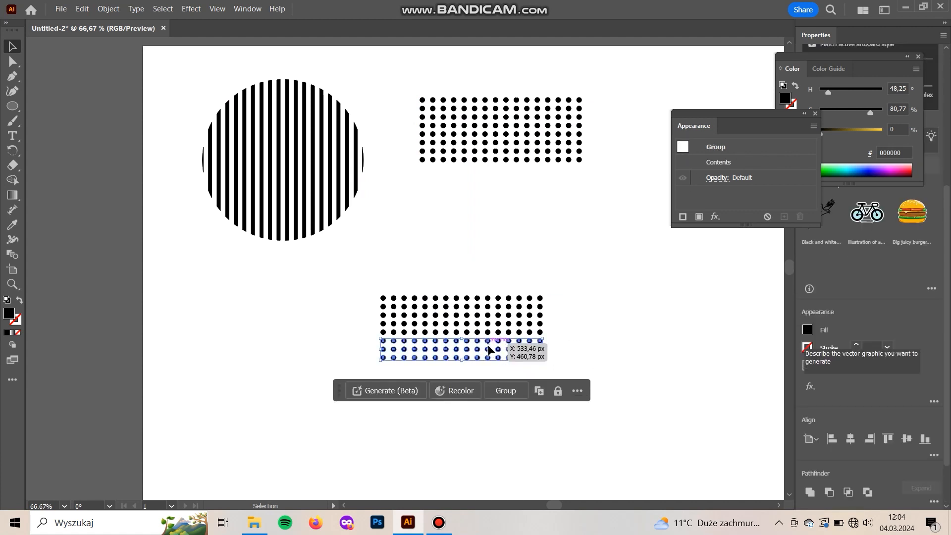
key(Delete)
Ungroup each of the five remaining rows in the lower dot grid
click(510, 332)
right_click(509, 332)
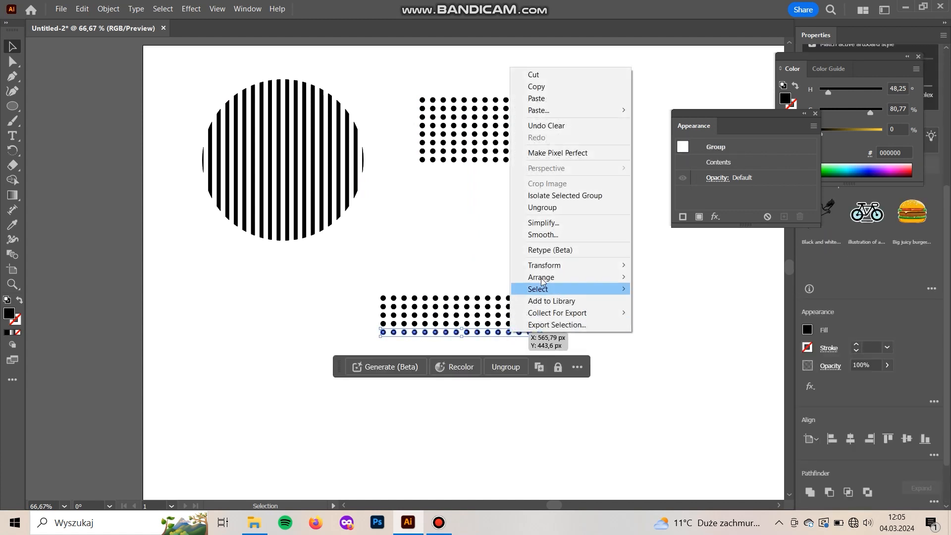
click(542, 207)
click(510, 329)
right_click(507, 321)
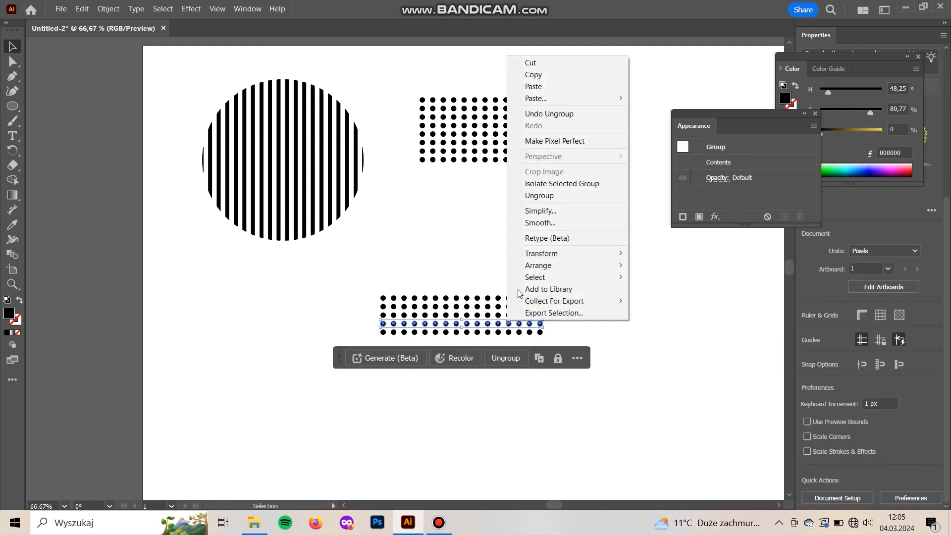
click(540, 195)
click(511, 315)
right_click(510, 316)
click(541, 194)
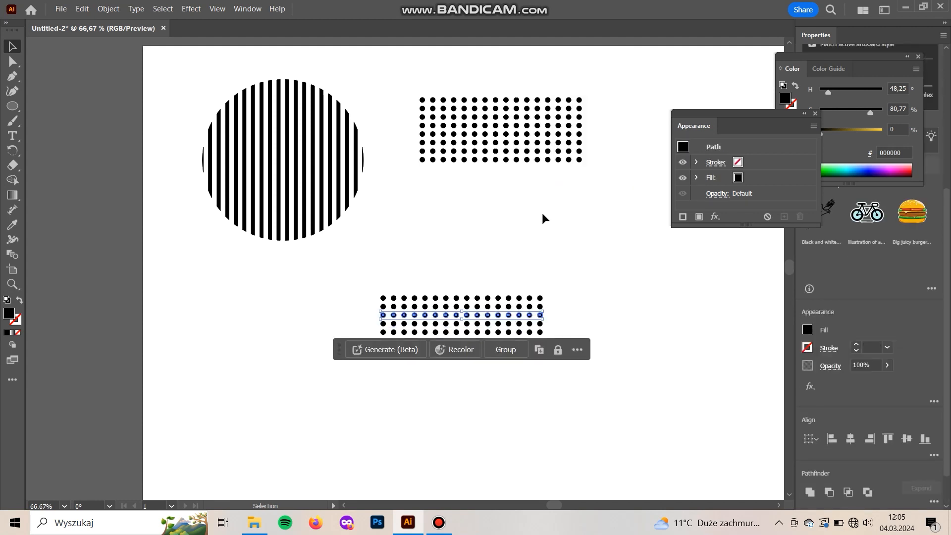
click(521, 299)
right_click(520, 298)
click(540, 177)
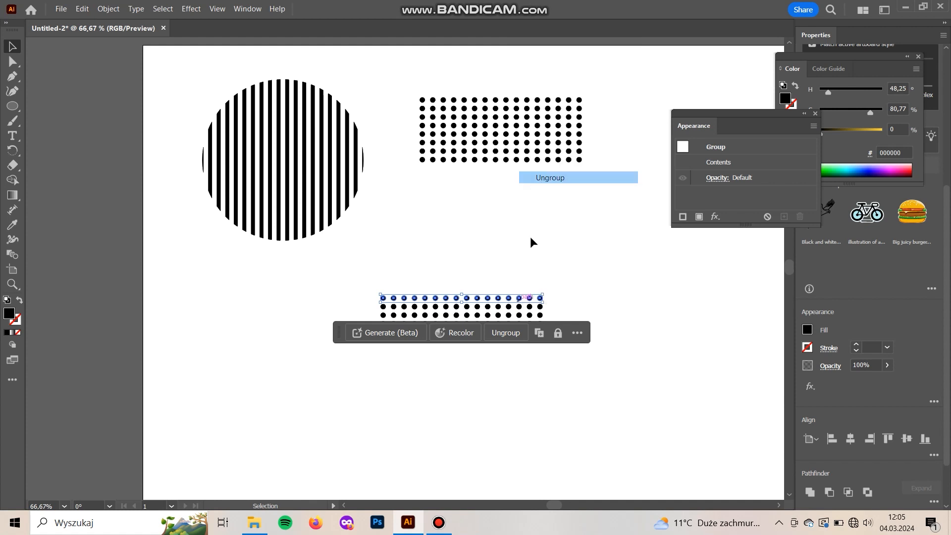
right_click(504, 311)
click(540, 182)
Delete the six rightmost columns of the lower dot grid and select its remaining dots
drag(602, 369, 483, 272)
key(Delete)
drag(530, 384, 312, 271)
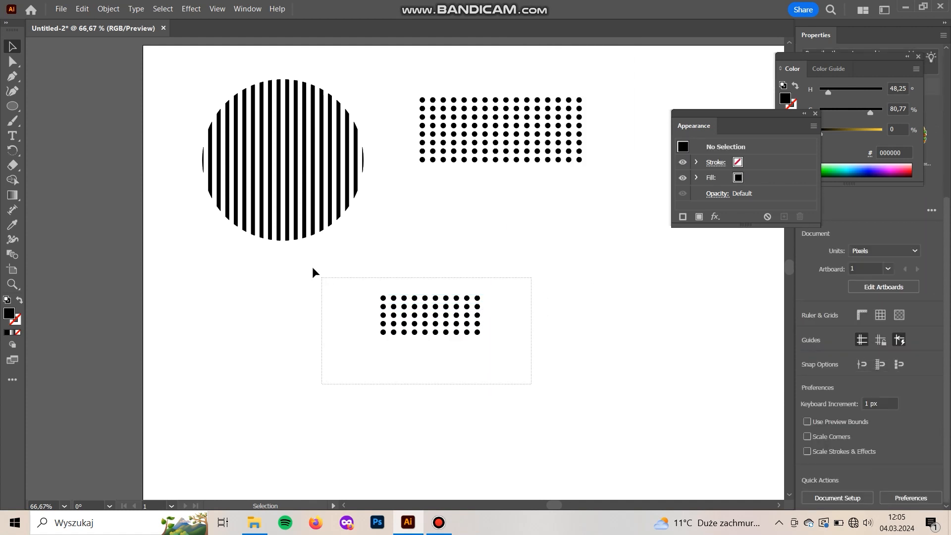
Move the small dot grid to just below the striped circle and deselect it
drag(401, 315, 218, 307)
click(494, 350)
drag(495, 350, 352, 304)
Draw a large circle below the larger dot grid and give it no fill and a 3 pt black stroke
click(12, 106)
mouse_move(291, 252)
mouse_down()
mouse_move(448, 384)
mouse_move(464, 424)
mouse_up()
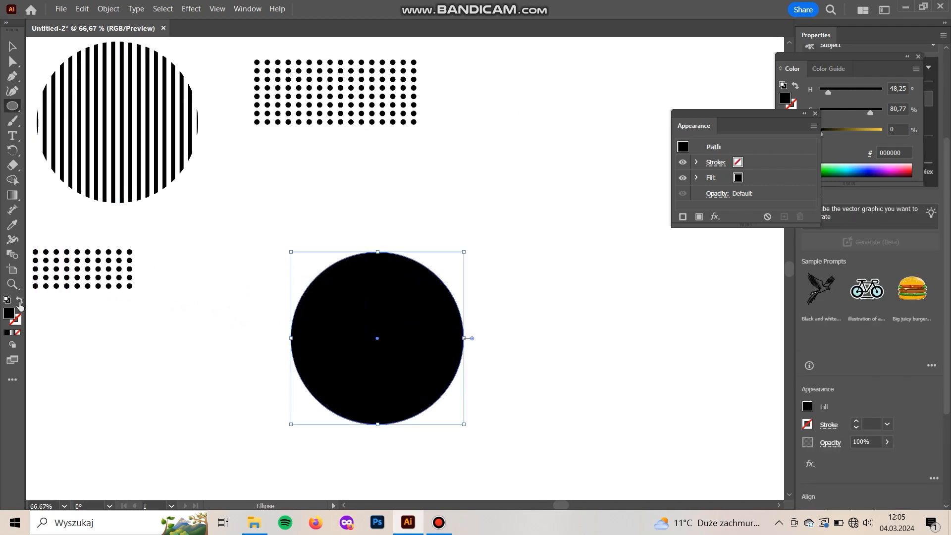
click(19, 300)
key(ctrl+minus)
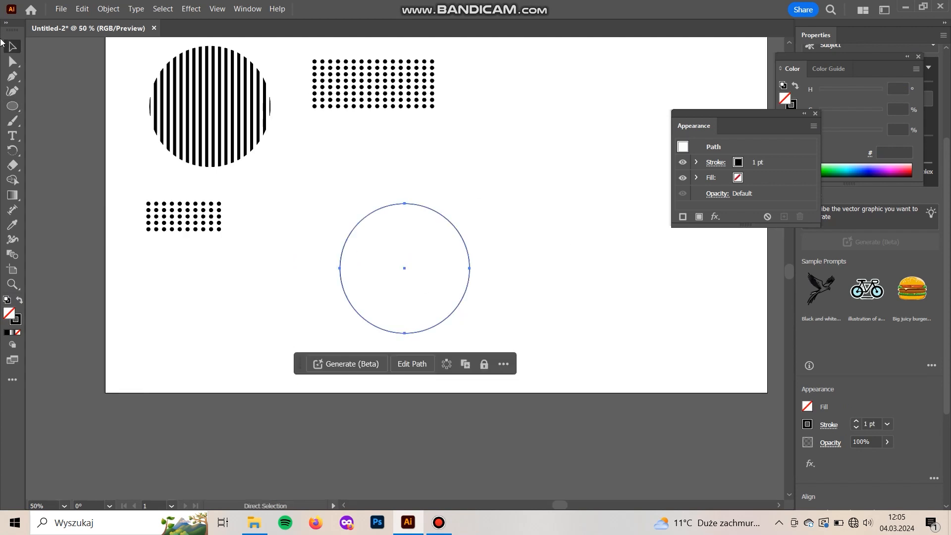
drag(568, 186, 610, 239)
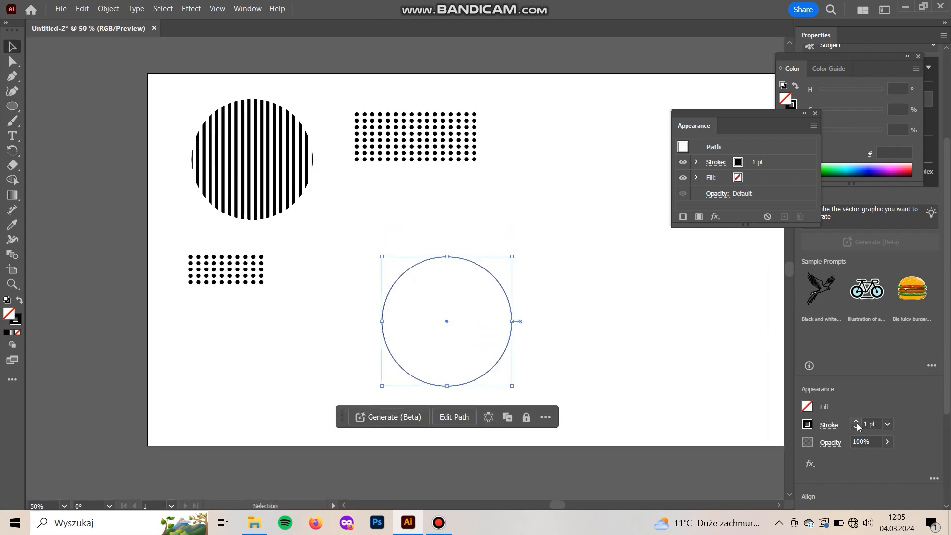
click(530, 354)
Duplicate the large outlined circle and scale the copy down to a small ring near the larger dot grid
drag(512, 332, 635, 229)
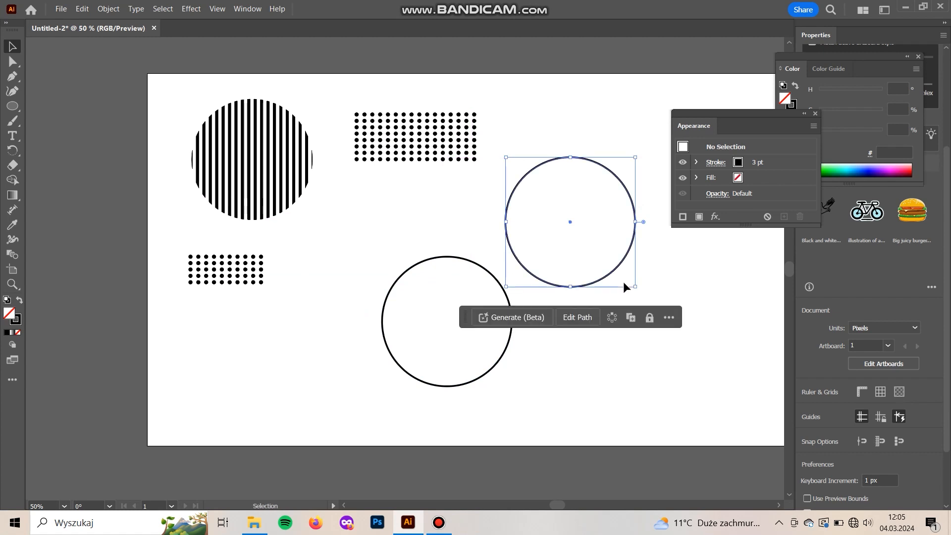
drag(636, 286, 497, 195)
click(538, 249)
Build a vertical column of four tiny outlined circles from copies of the small ring, in the empty area beside it
drag(553, 254, 616, 282)
key(ctrl+1)
drag(434, 297, 398, 376)
click(437, 223)
click(402, 308)
Distribute the four tiny circles evenly in the vertical direction
drag(461, 219, 394, 399)
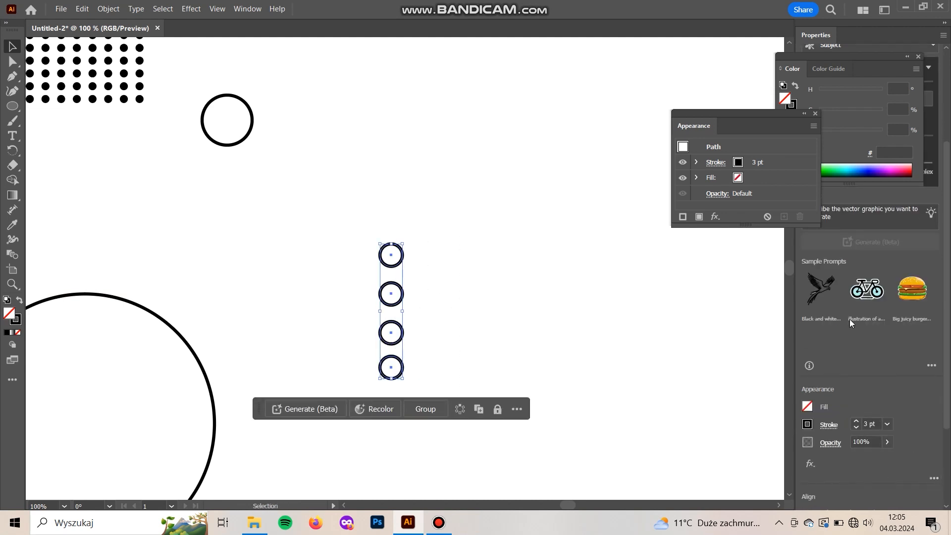
scroll(889, 383, down, 3)
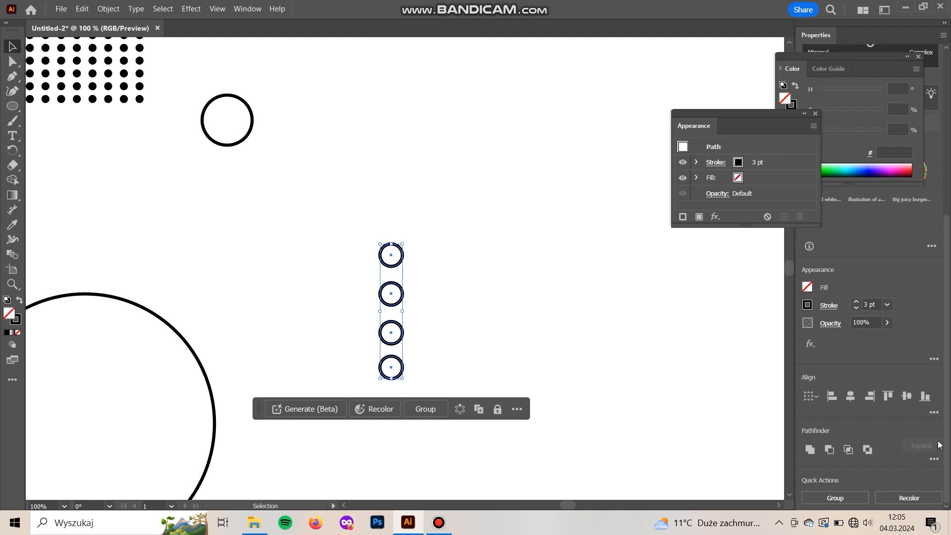
click(933, 413)
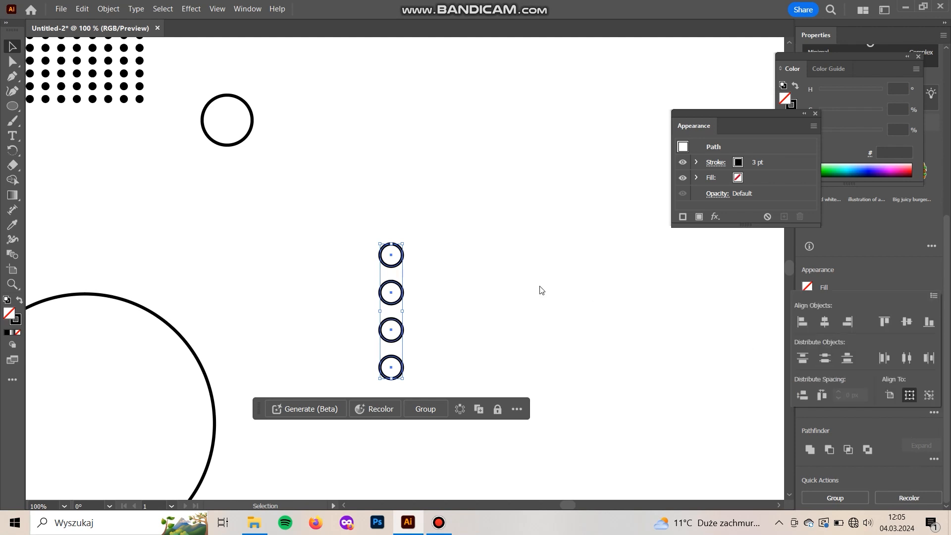
click(431, 289)
Swap fill and stroke on the bottom two circles and the top circle of the column so they are solid black
drag(386, 335, 385, 335)
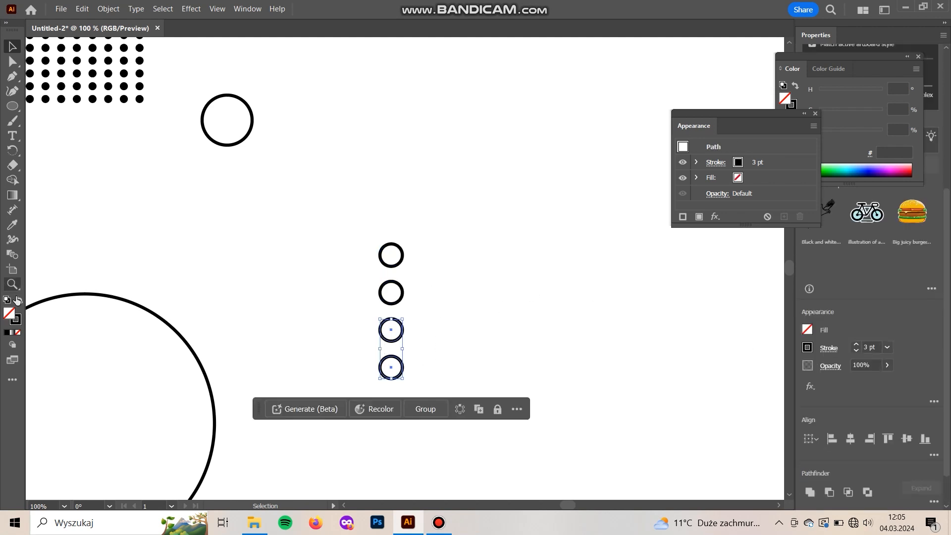
click(19, 301)
drag(448, 239, 335, 277)
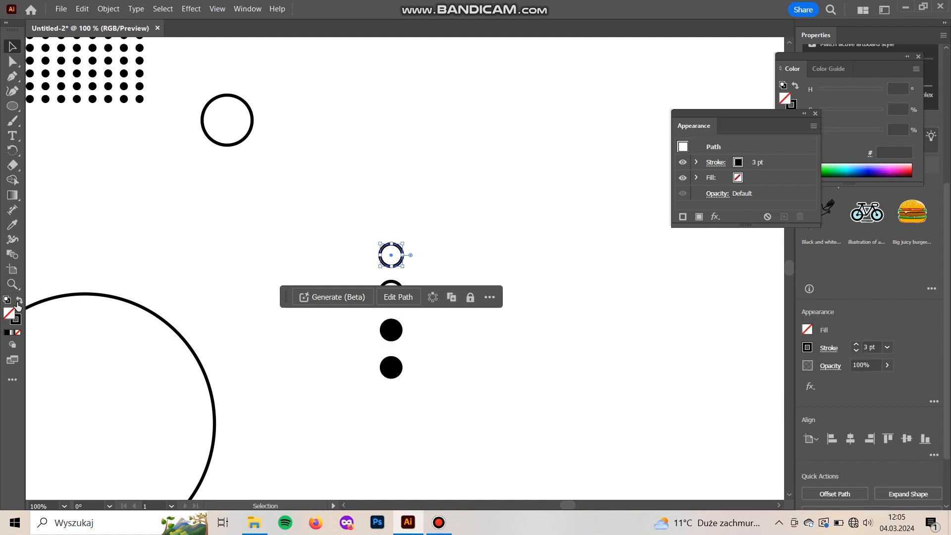
click(19, 302)
Align the 3 pt stroke of the column's second circle to the inside of its path
drag(435, 276, 396, 296)
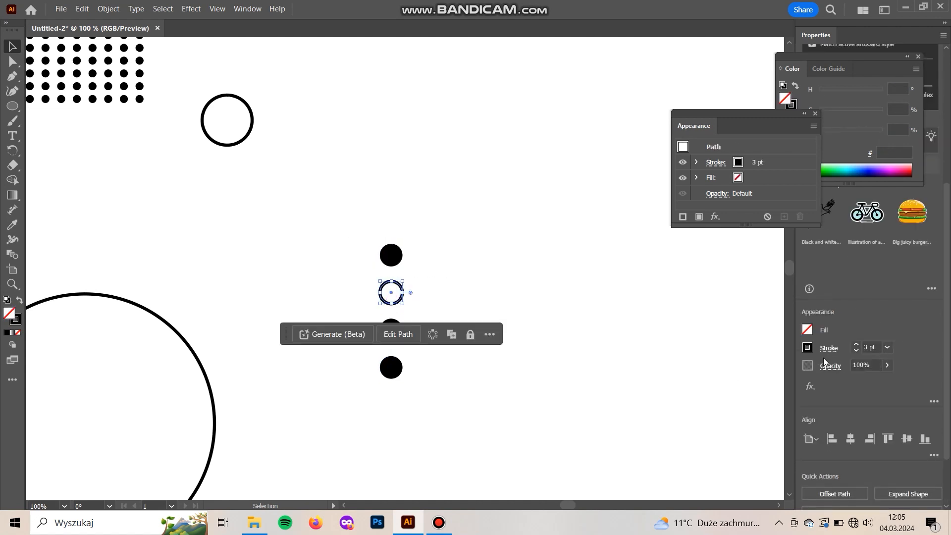
click(825, 351)
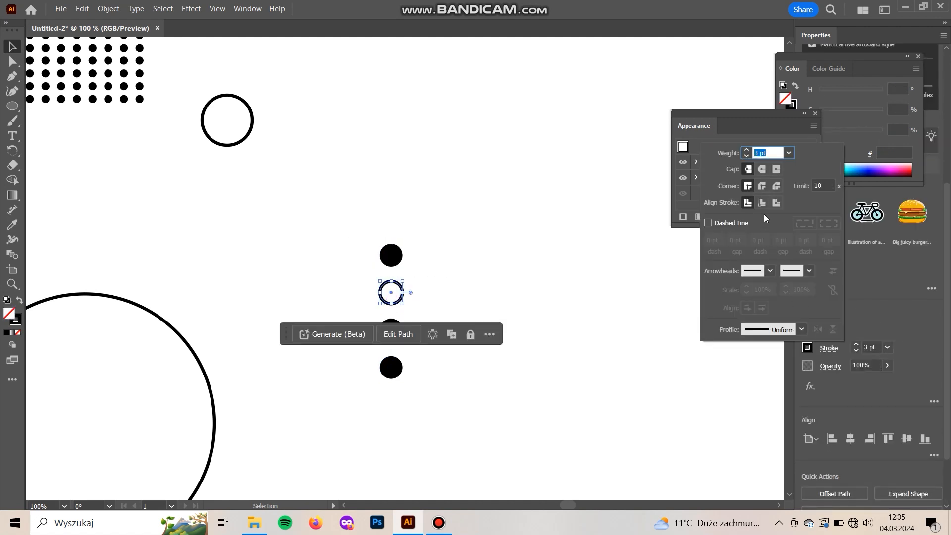
click(775, 203)
click(747, 204)
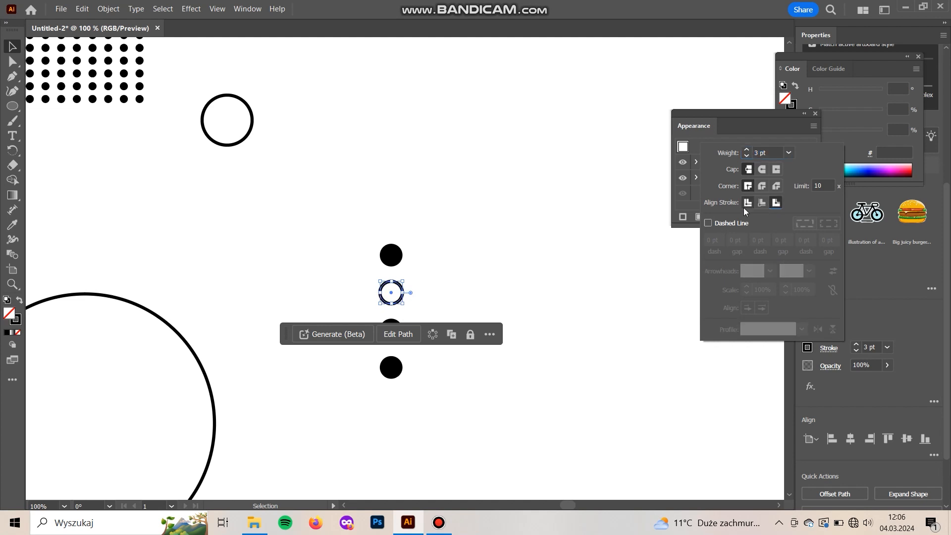
click(761, 206)
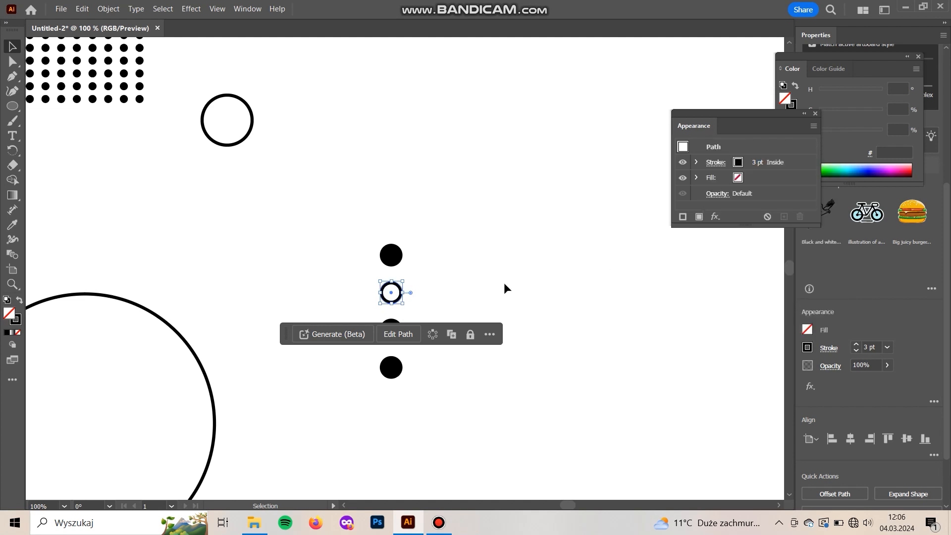
click(508, 299)
Scale the column of four tiny circles down and place it near the artboard's upper edge, beyond the small ring
key(ctrl+minus)
key(ctrl+minus)
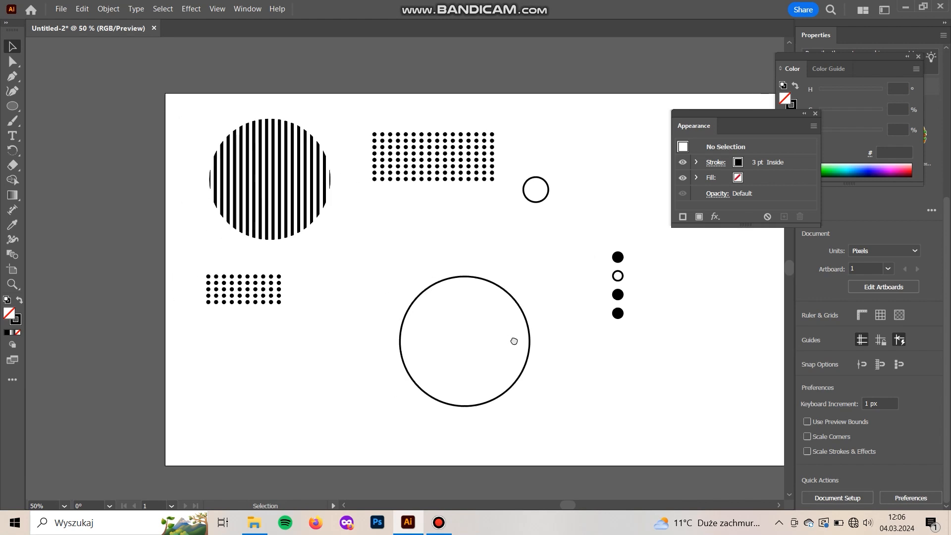
drag(567, 363, 512, 357)
click(543, 248)
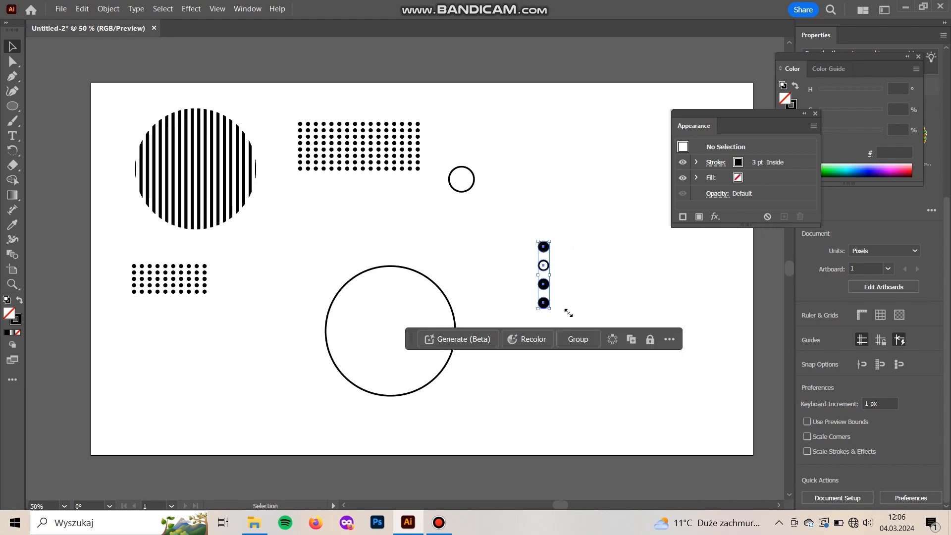
drag(550, 308, 546, 300)
click(539, 415)
drag(562, 353, 514, 119)
click(581, 352)
Close the Appearance panel
key(space)
drag(569, 346, 526, 356)
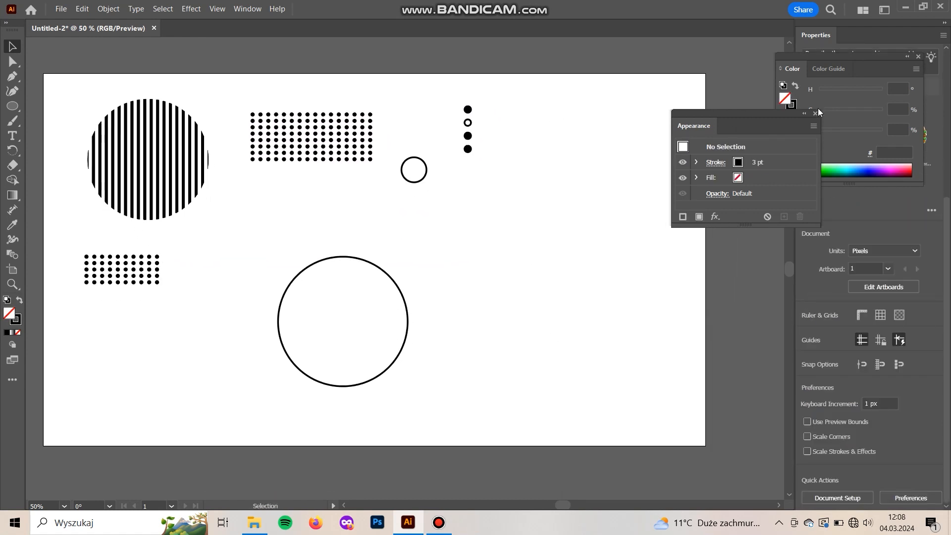
click(816, 113)
key(space)
drag(502, 194, 548, 202)
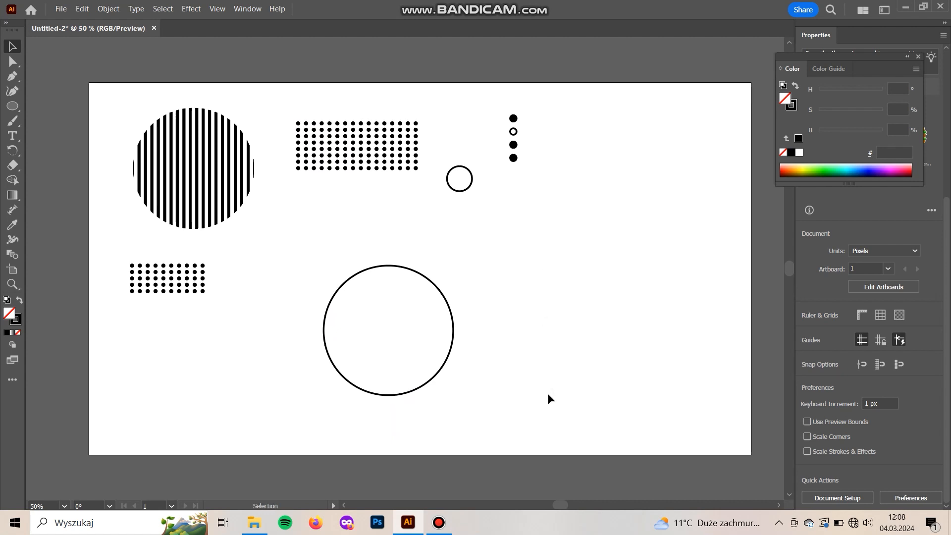
Select all the shapes and move them together off the artboard, directly above it
drag(133, 86, 111, 74)
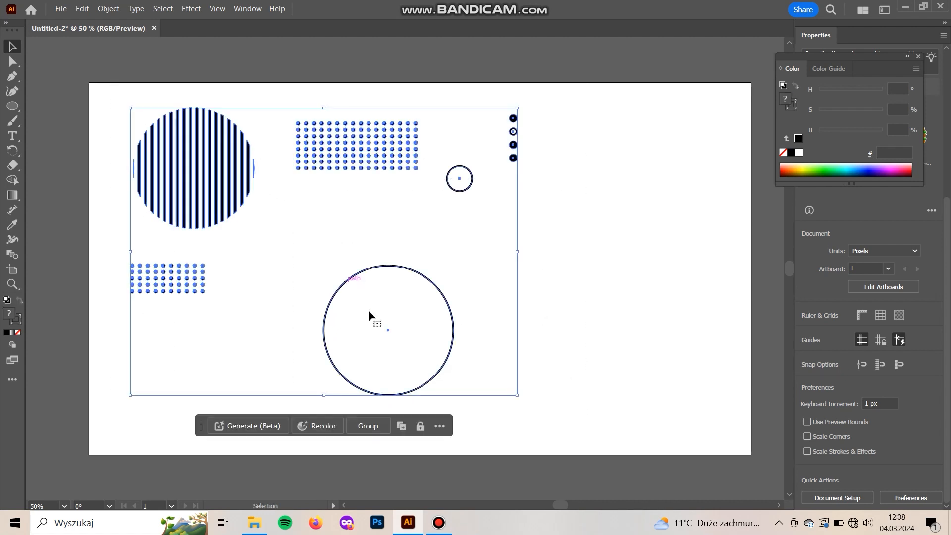
key(space)
drag(369, 312, 428, 394)
drag(260, 377, 234, 191)
Convert the strokes of the selected shapes to outlines with Outline Stroke and deselect them
click(82, 9)
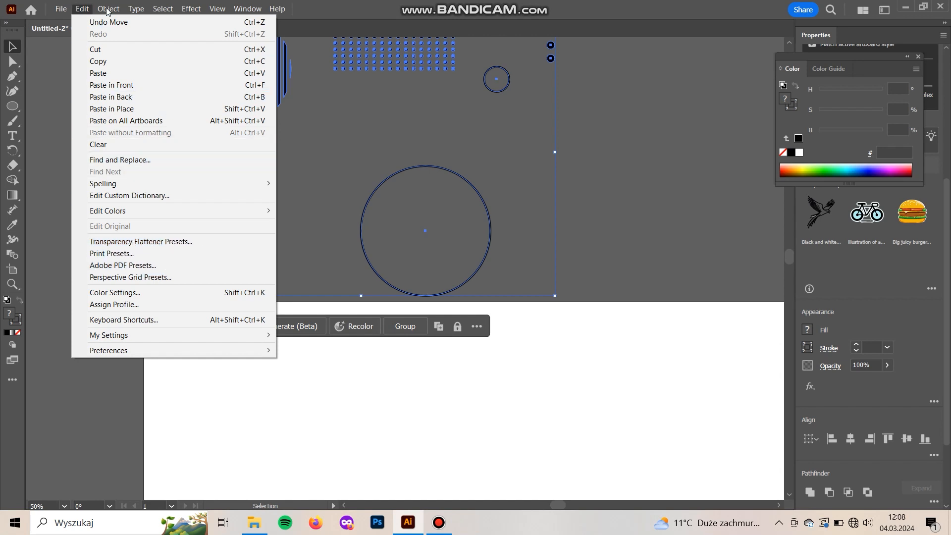
mouse_move(108, 8)
mouse_move(148, 277)
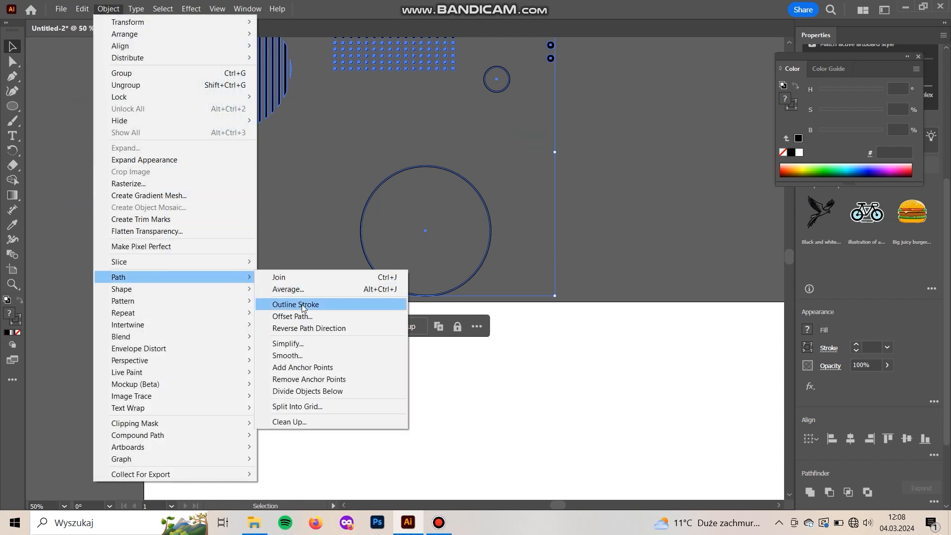
click(303, 306)
click(643, 187)
Draw a rectangle covering the whole artboard and apply a linear white-to-black gradient fill to it
scroll(608, 297, down, 4)
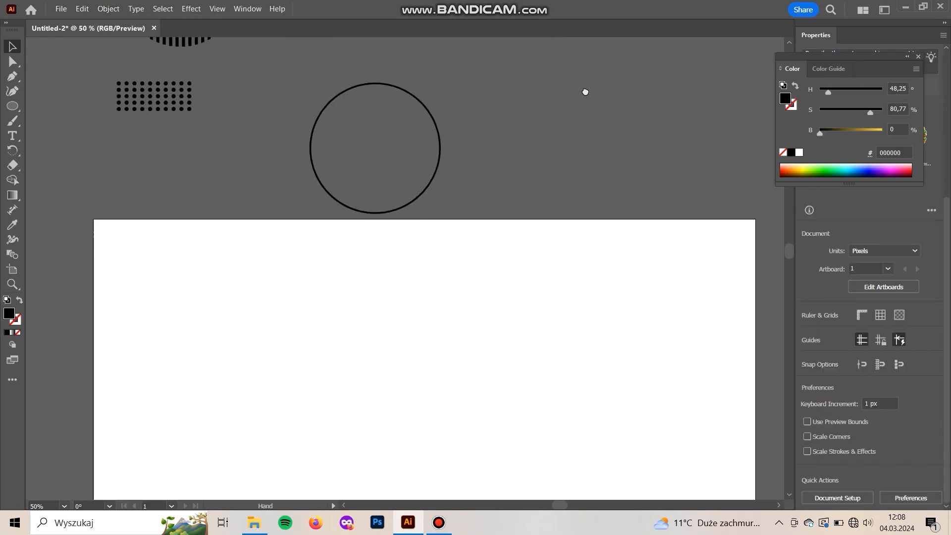
mouse_move(12, 108)
mouse_down()
mouse_move(26, 117)
mouse_move(62, 106)
mouse_move(250, 286)
mouse_move(747, 491)
mouse_move(743, 479)
mouse_up()
scroll(240, 276, down, 1)
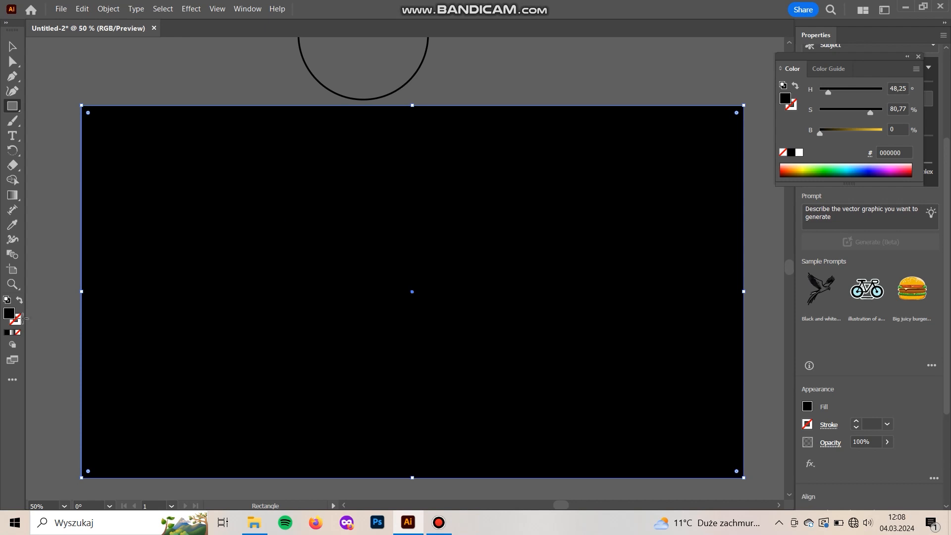
click(247, 8)
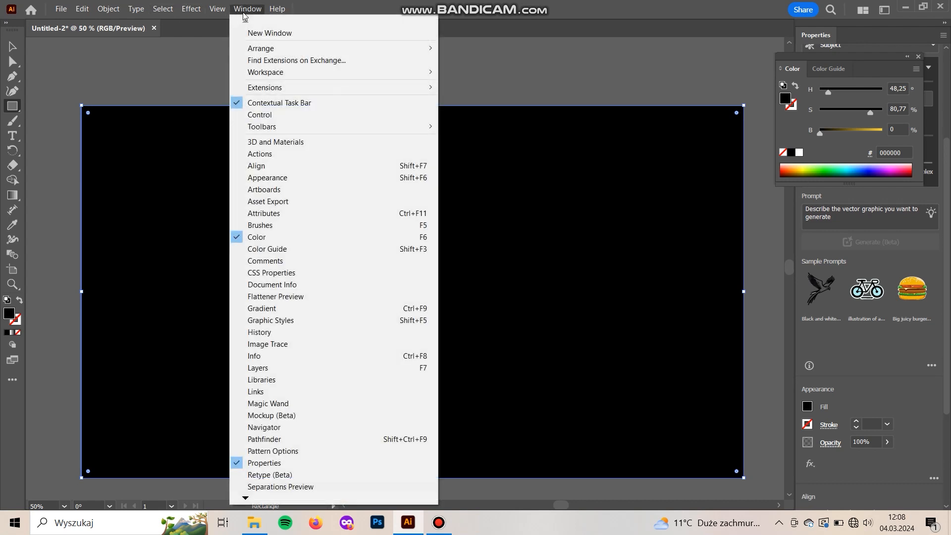
click(311, 308)
click(763, 216)
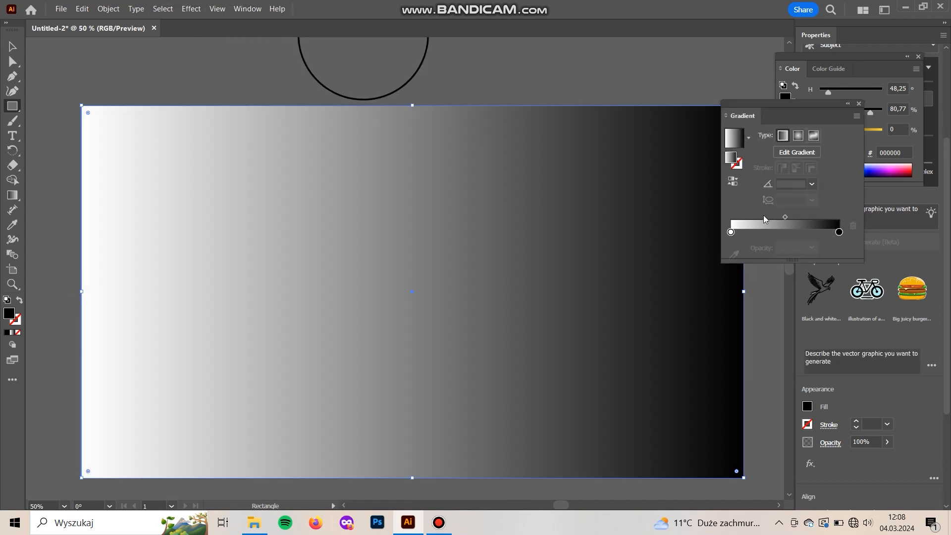
Change the gradient's white starting stop to a bright blue
click(731, 233)
double_click(732, 233)
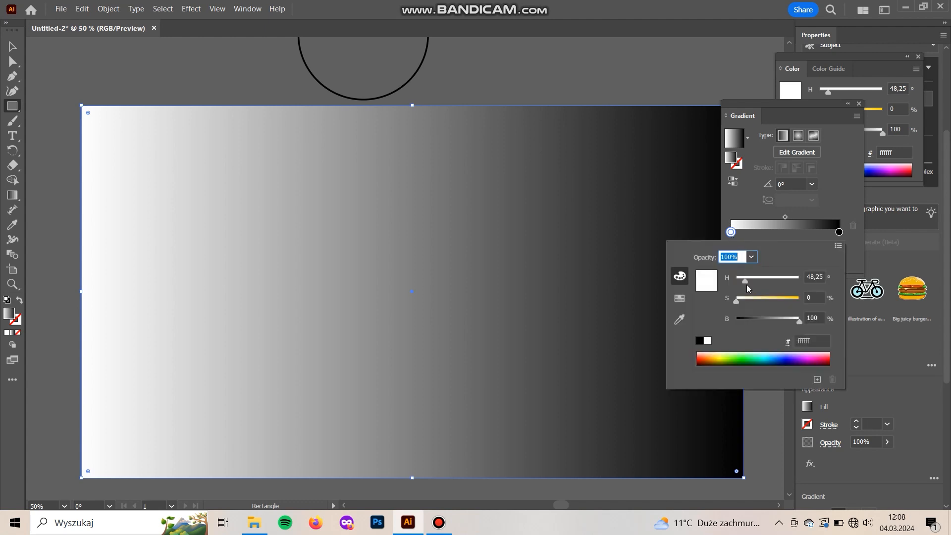
click(791, 359)
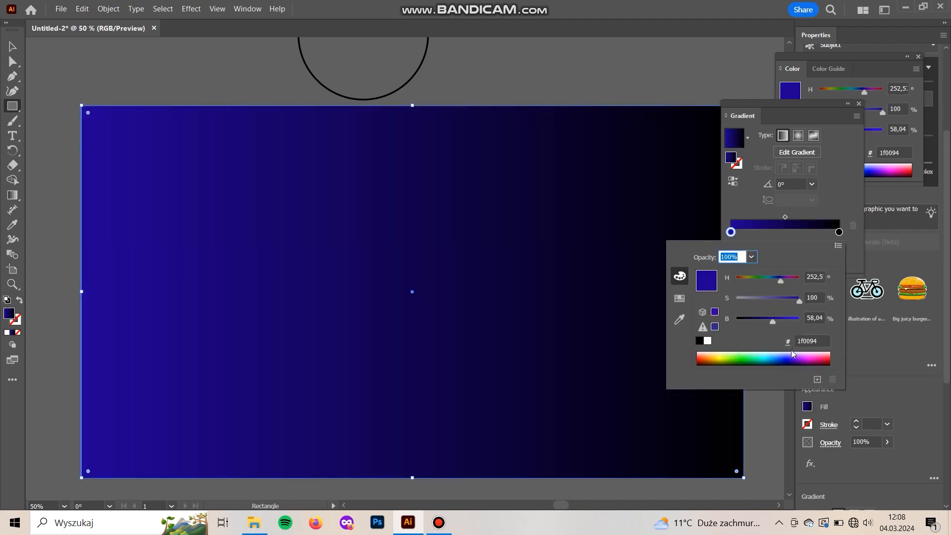
drag(777, 361, 772, 358)
Change the gradient's black end stop to purple #b83fff
click(839, 231)
double_click(838, 231)
click(801, 356)
drag(800, 355, 801, 354)
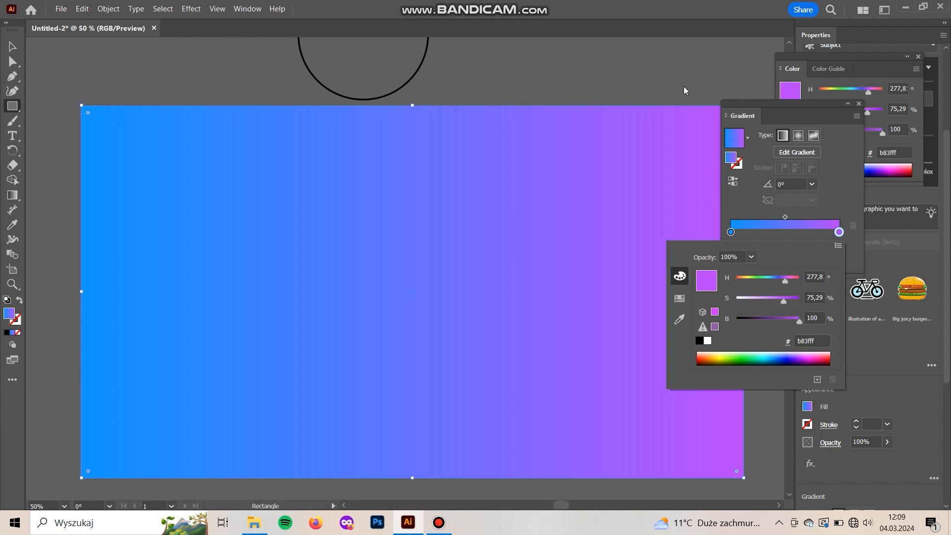
click(719, 72)
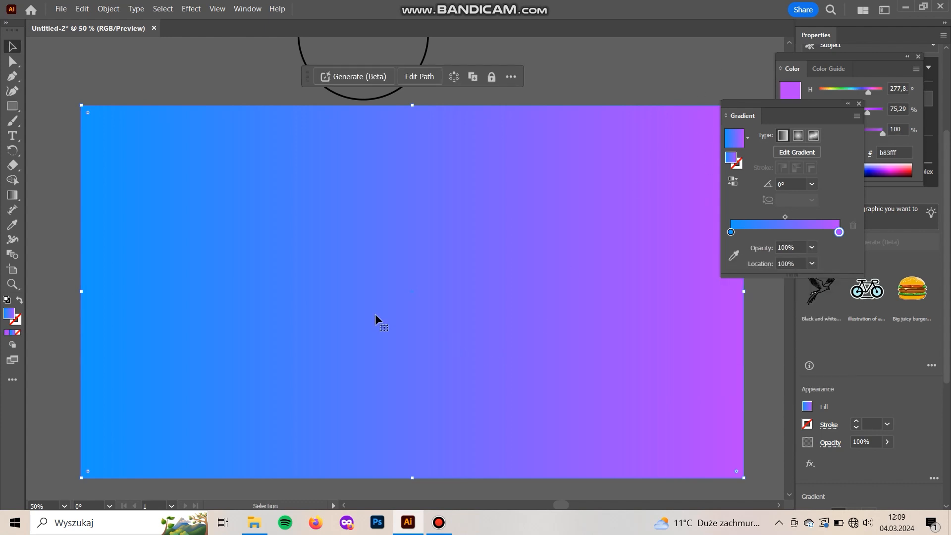
Redirect the rectangle's gradient diagonally from its lower-left blue corner toward the upper-right purple corner, at about 32°, and deselect it
key(g)
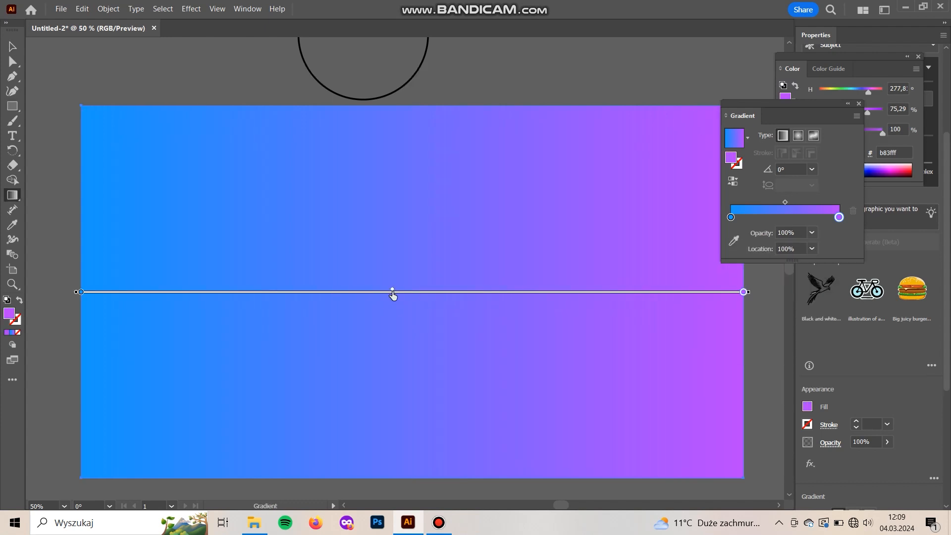
key(ctrl+minus)
drag(183, 402, 485, 241)
drag(624, 394, 319, 166)
drag(188, 407, 536, 189)
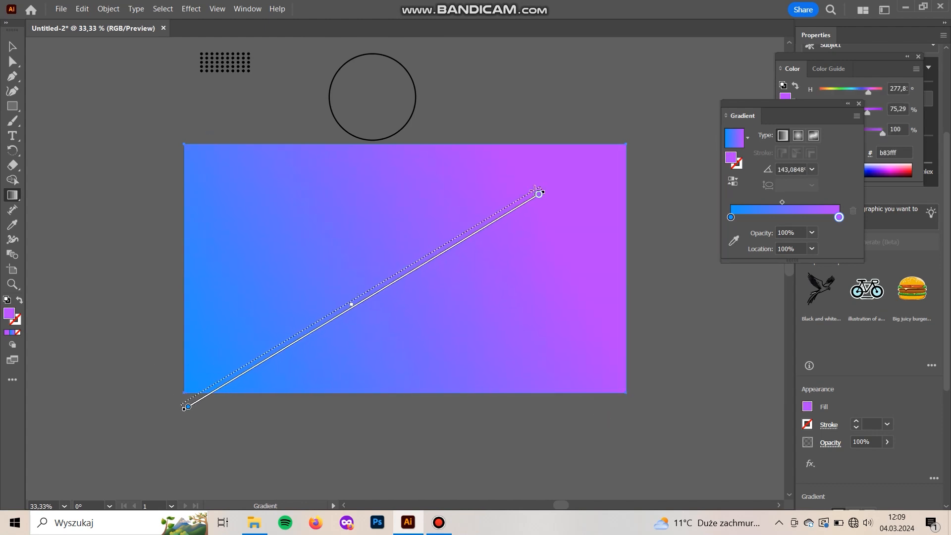
drag(495, 217, 548, 186)
drag(594, 160, 629, 126)
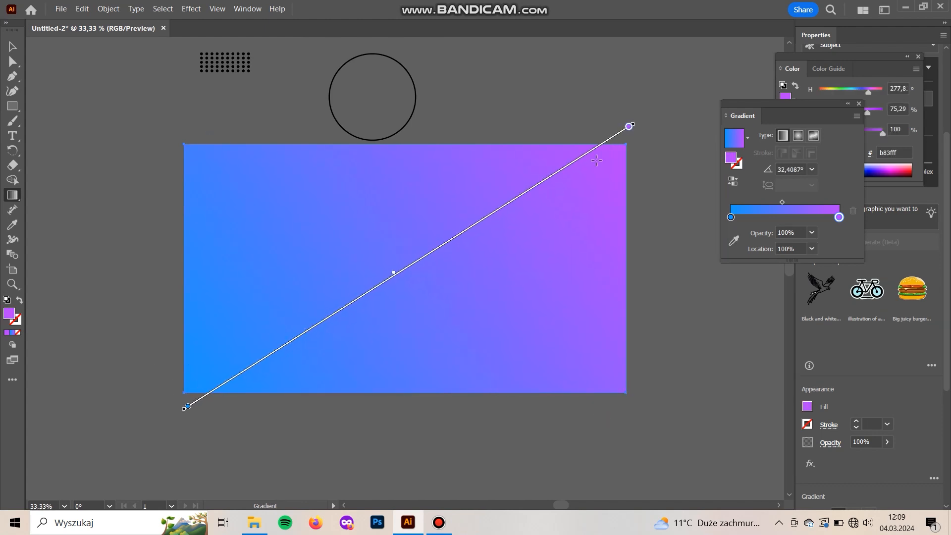
drag(591, 156, 551, 183)
ctrl+click(729, 334)
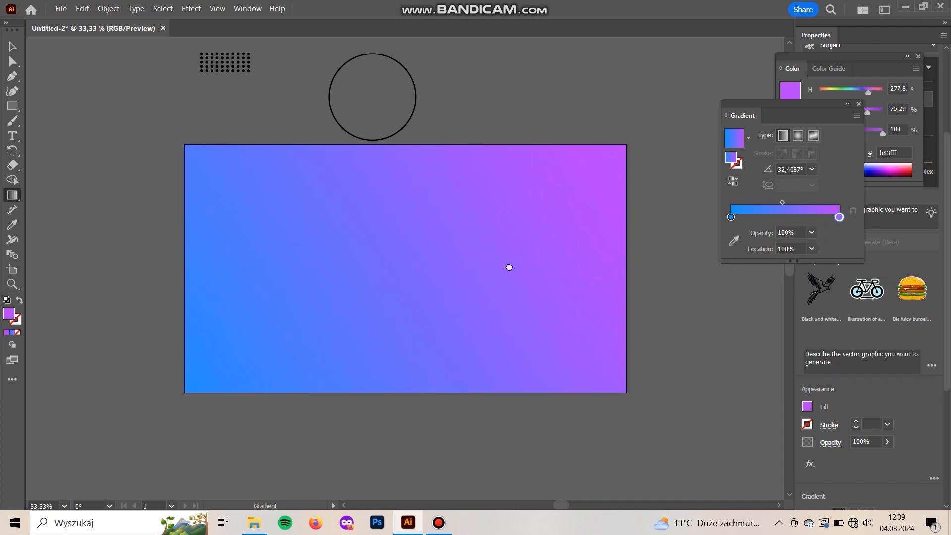
Select all the abstract shapes above the artboard, change their fill to white #ffffff, and deselect them
drag(505, 254, 562, 445)
key(v)
drag(134, 98, 568, 317)
double_click(10, 313)
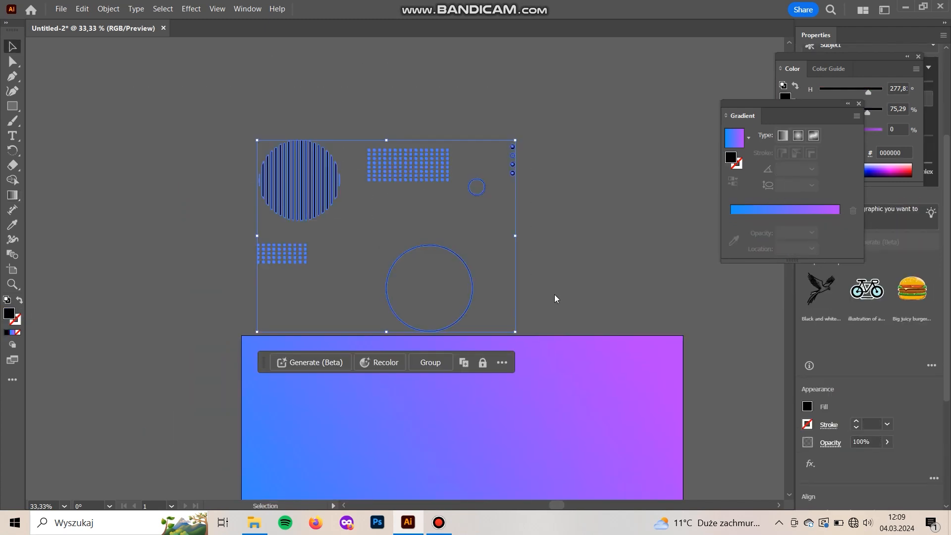
click(614, 162)
click(905, 166)
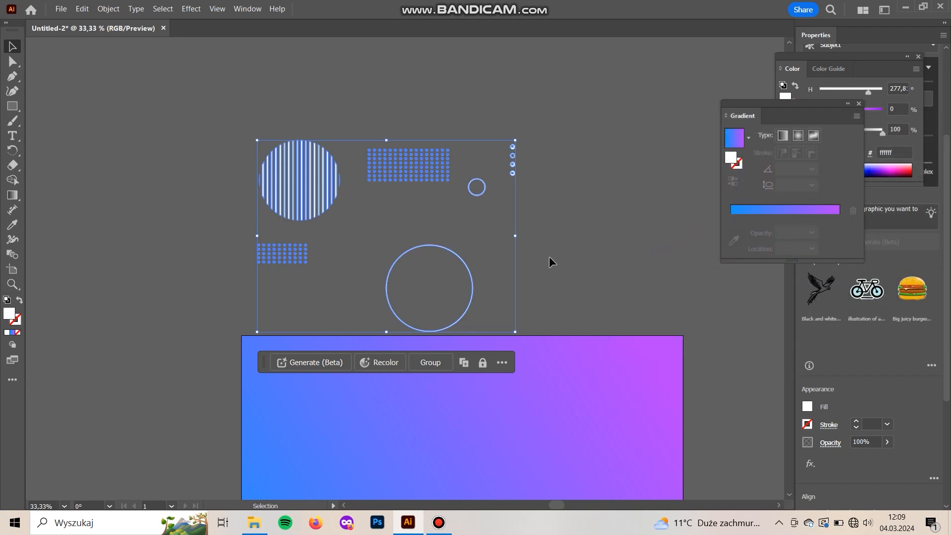
click(549, 244)
drag(560, 260, 490, 207)
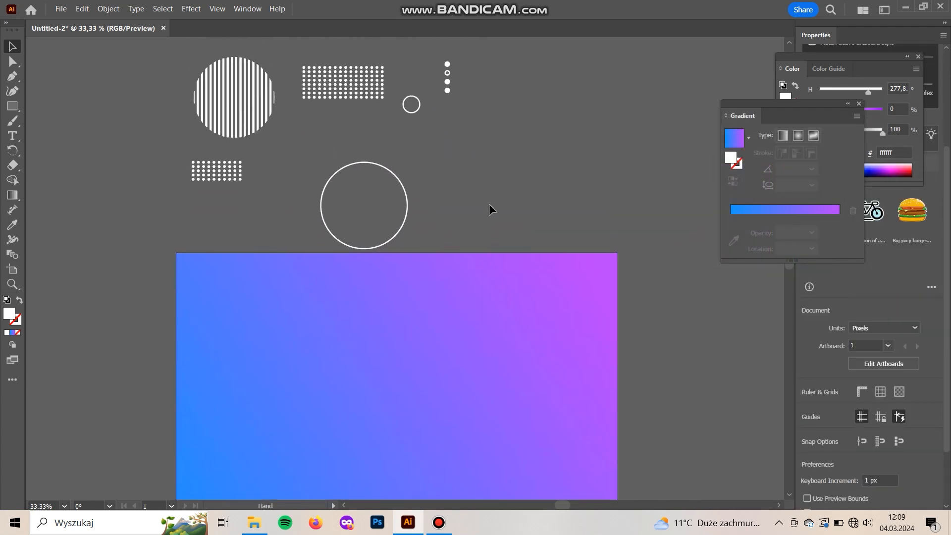
Move the large ring onto the background's upper-left edge and place an enlarged copy of it across the lower edge
click(504, 374)
click(435, 159)
drag(435, 159, 466, 125)
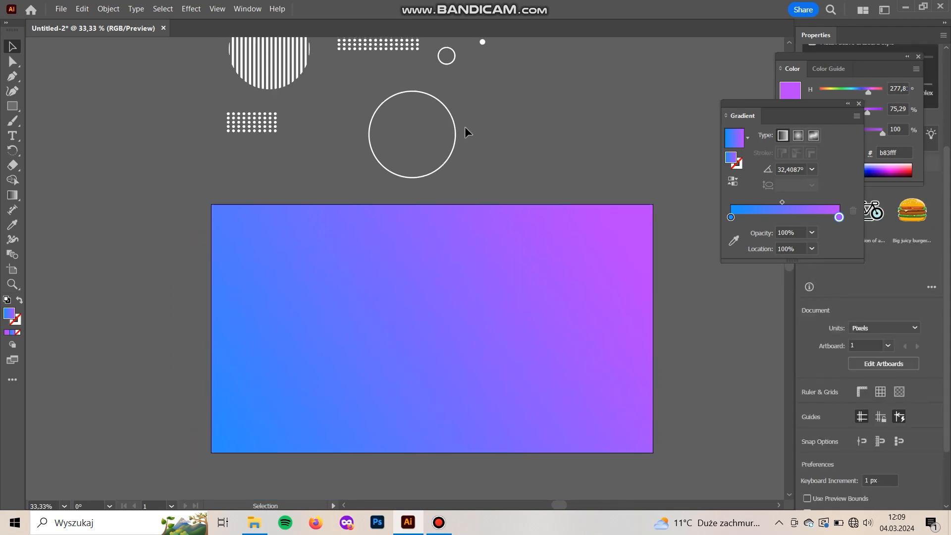
drag(322, 232, 331, 229)
alt+drag(317, 267, 400, 491)
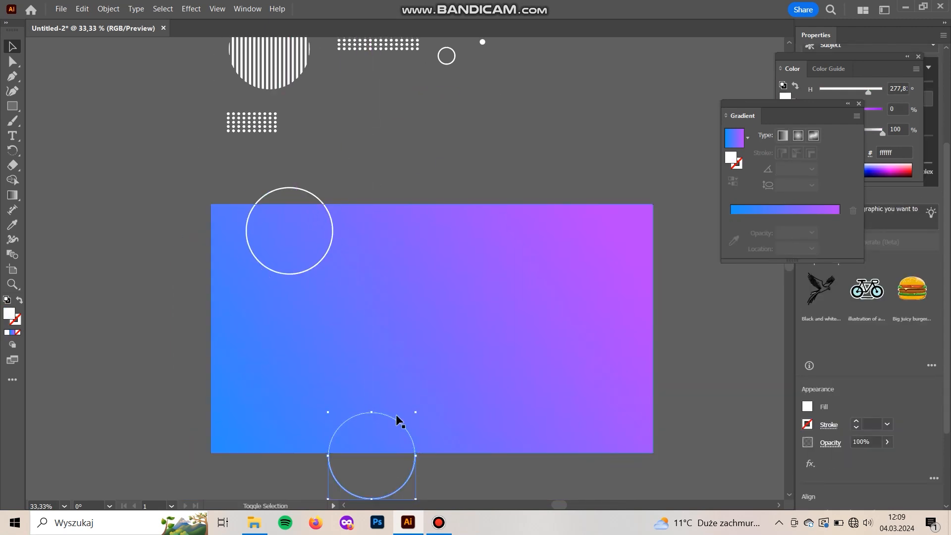
drag(414, 409, 440, 356)
drag(334, 145, 330, 195)
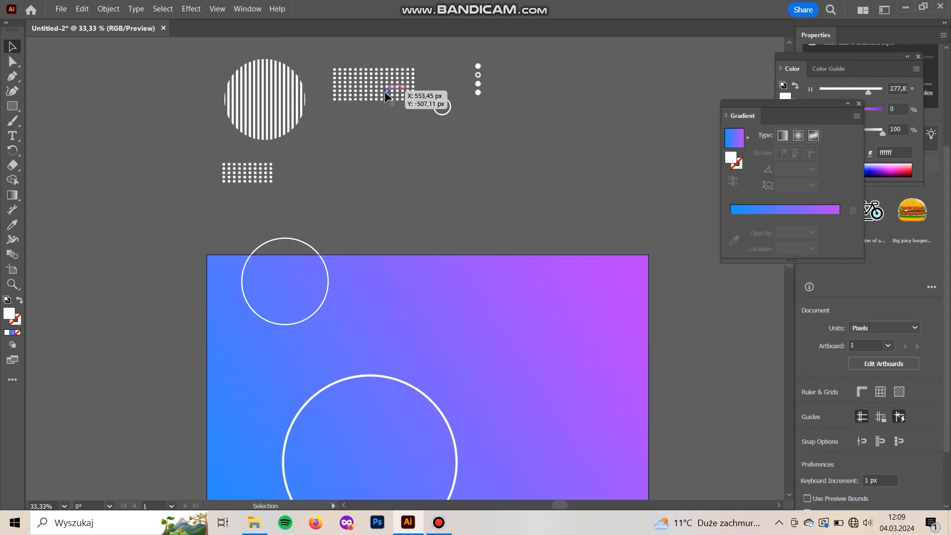
Group the large dot grid, the small dot grid and the striped circle as separate objects
key(ctrl+z)
drag(404, 152, 329, 52)
key(ctrl+g)
drag(217, 155, 280, 190)
key(ctrl+g)
drag(186, 31, 313, 114)
drag(288, 45, 289, 22)
drag(175, 49, 320, 123)
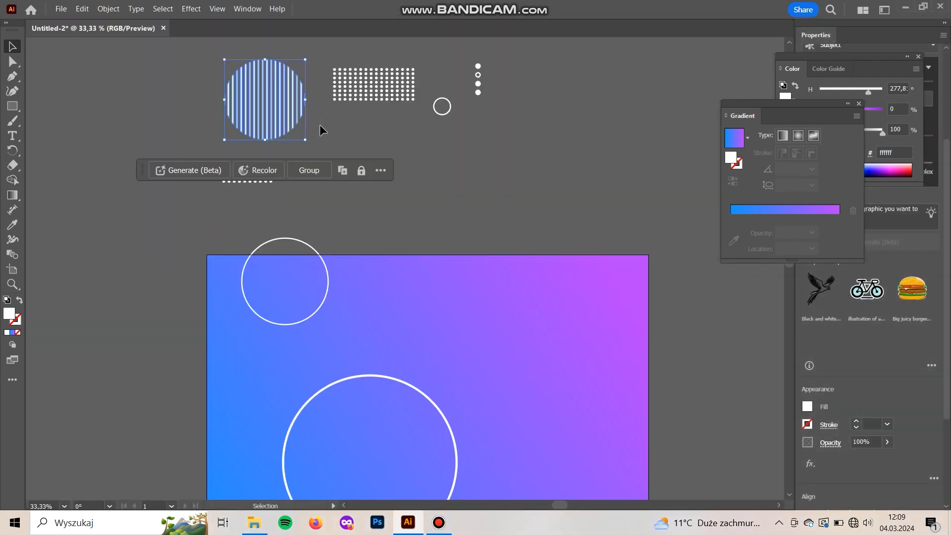
Place the large dot grid in the background's upper-right corner and the striped circle in its lower-right area
drag(392, 89, 601, 272)
drag(266, 87, 583, 436)
drag(470, 68, 613, 342)
key(ctrl+z)
Group the column of four dots and place it near the background's right edge, with the small ring to its left
click(496, 172)
drag(489, 116, 445, 97)
scroll(538, 272, down, 3)
drag(445, 37, 585, 301)
drag(408, 69, 503, 301)
Place the small dot grid in the lower-left corner of the background and deselect it
drag(253, 137, 456, 436)
drag(396, 243, 338, 10)
drag(365, 198, 170, 327)
click(602, 404)
drag(595, 392, 656, 425)
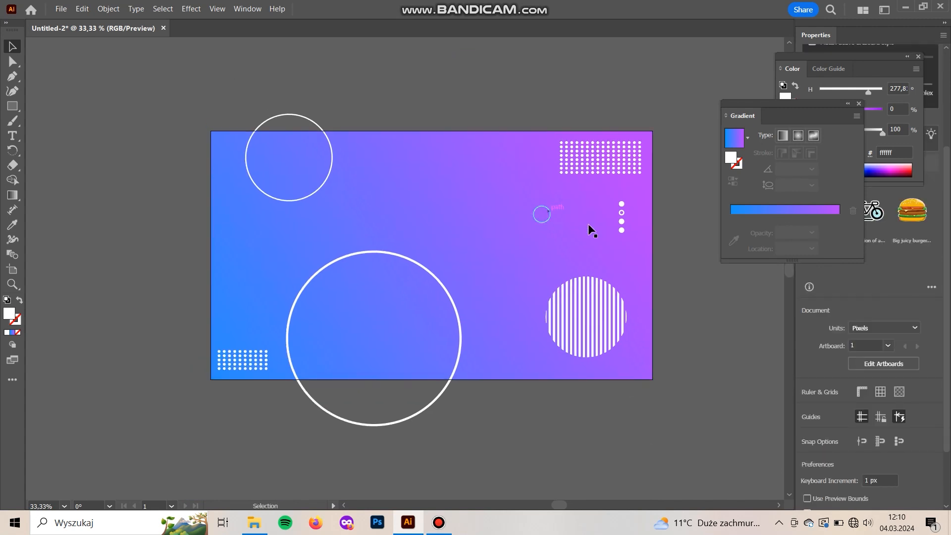
Place a slightly smaller copy of the striped circle in the background's upper middle, rotated so its stripes run diagonally
drag(596, 326, 485, 219)
drag(510, 256, 494, 217)
click(569, 410)
Move the Gradient panel off the artboard and nudge the small dot grid slightly away from the lower-left corner
key(ctrl+plus)
drag(548, 397, 491, 395)
drag(757, 102, 811, 172)
drag(430, 337, 462, 349)
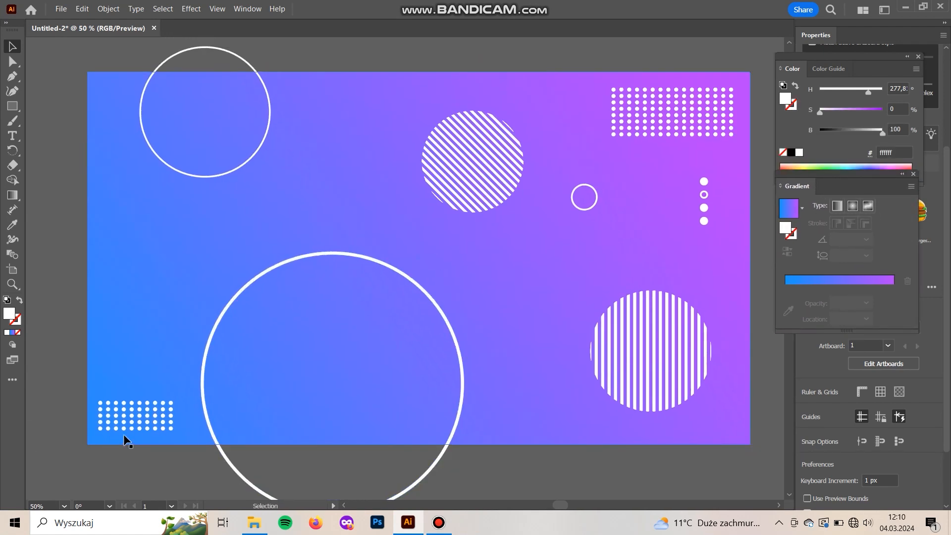
drag(144, 417, 144, 417)
Add a smaller copy of the small ring below the diagonally striped circle and an enlarged horizontal copy of the four dots near the lower edge
drag(579, 210, 478, 260)
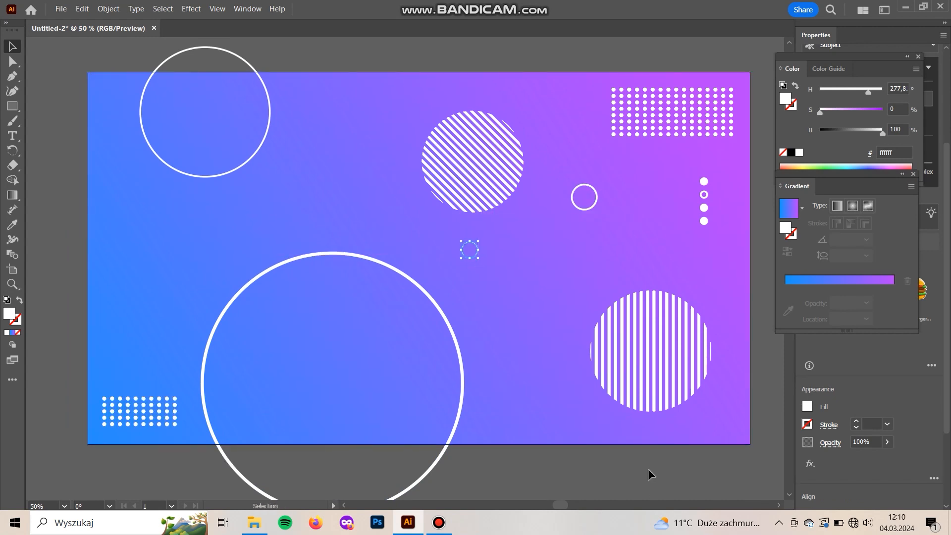
click(649, 473)
drag(482, 417, 578, 415)
drag(567, 412, 556, 429)
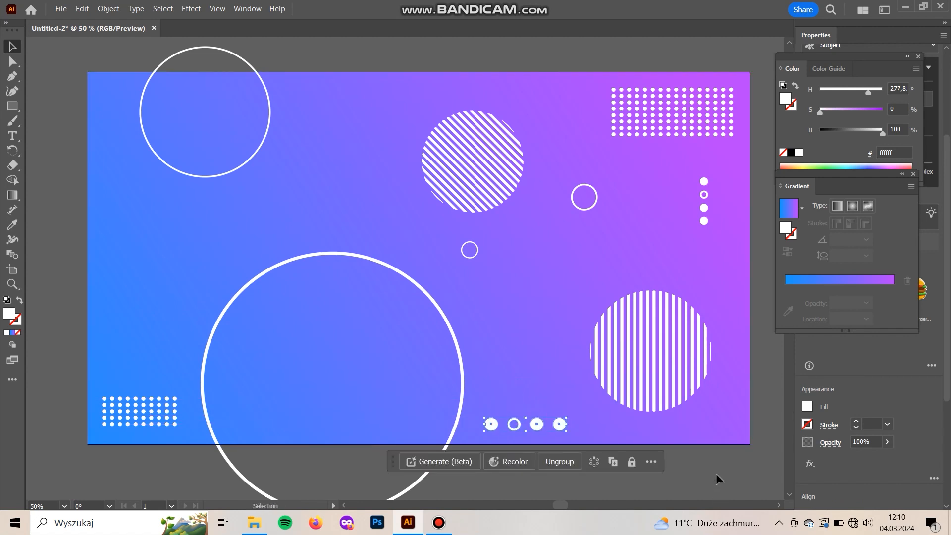
click(718, 479)
Copy the small ring to the right of the upper-left ring and place an enlarged copy of the vertically striped circle over the lower ring
drag(317, 123, 316, 122)
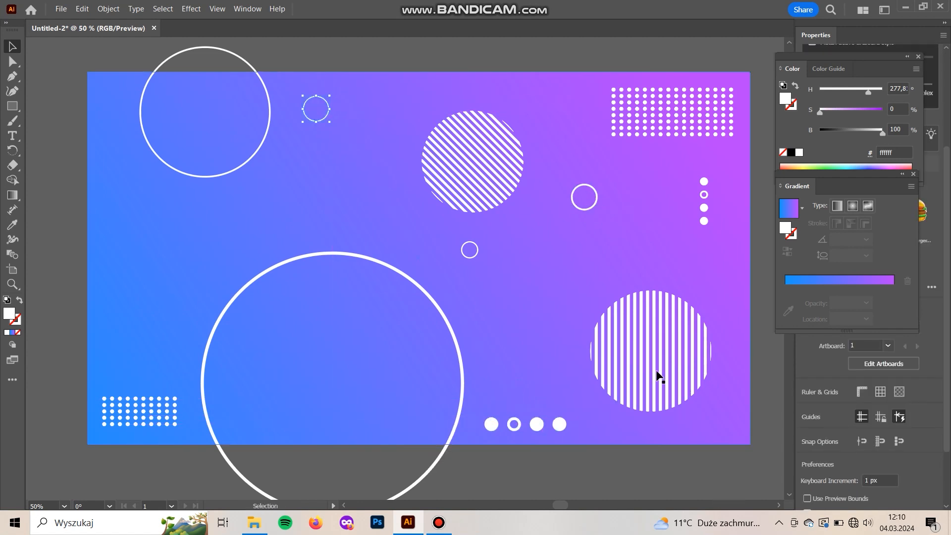
click(665, 463)
drag(654, 307, 290, 202)
drag(282, 255, 297, 285)
click(665, 494)
Add an enlarged, thick copy of the small ring overlapping the large ring in the upper-left area
drag(201, 249, 226, 266)
drag(438, 174, 420, 172)
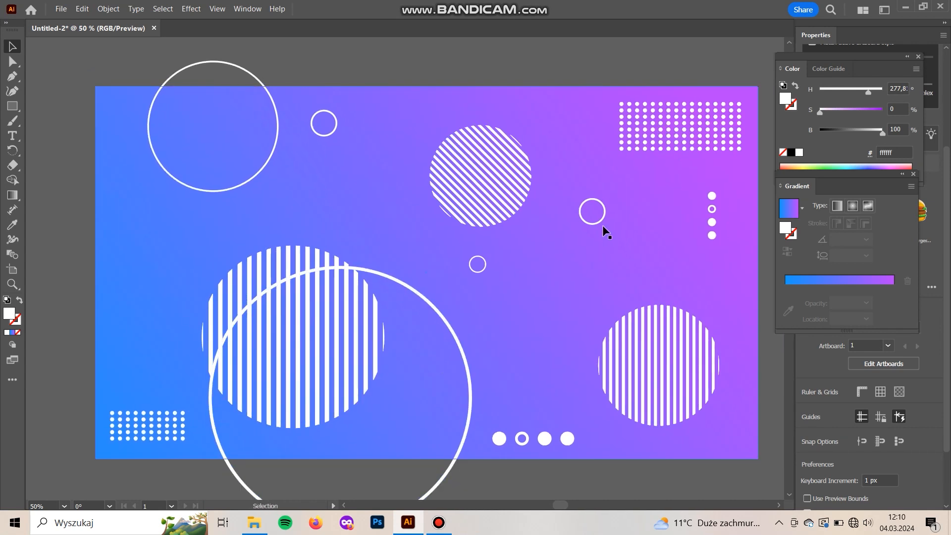
drag(256, 177, 186, 208)
click(418, 74)
Draw a straight vertical line with the Pen tool near the background's right edge
key(space)
mouse_move(713, 283)
mouse_down()
mouse_move(667, 278)
mouse_move(725, 290)
mouse_up()
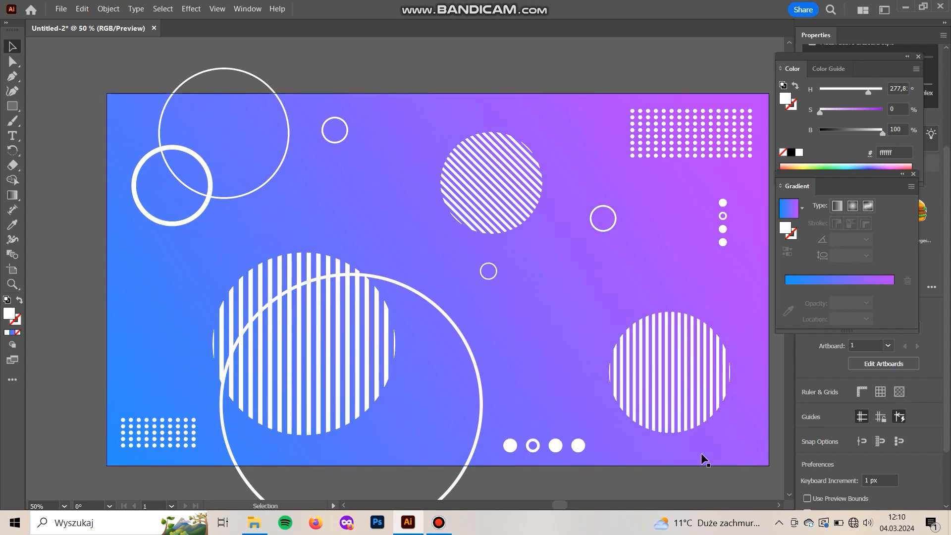
drag(683, 427, 662, 421)
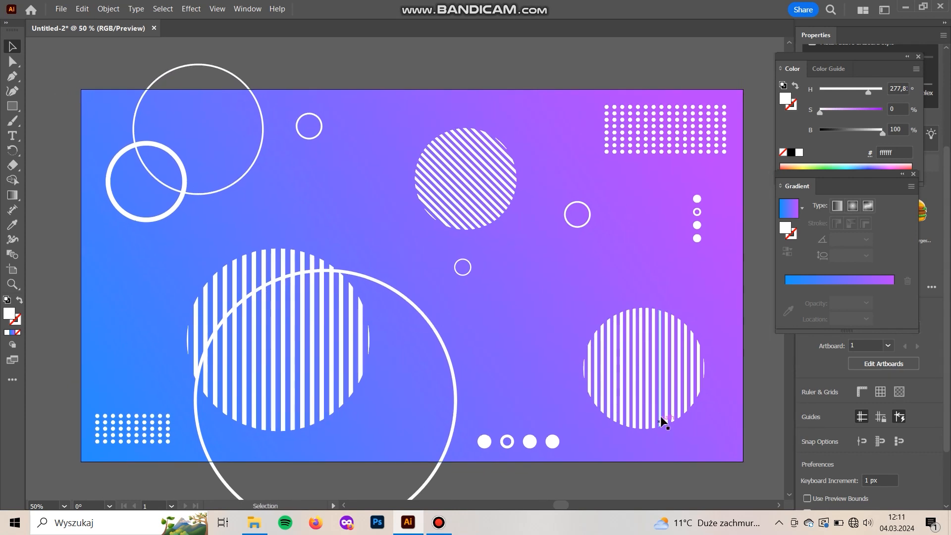
key(p)
drag(728, 311, 731, 371)
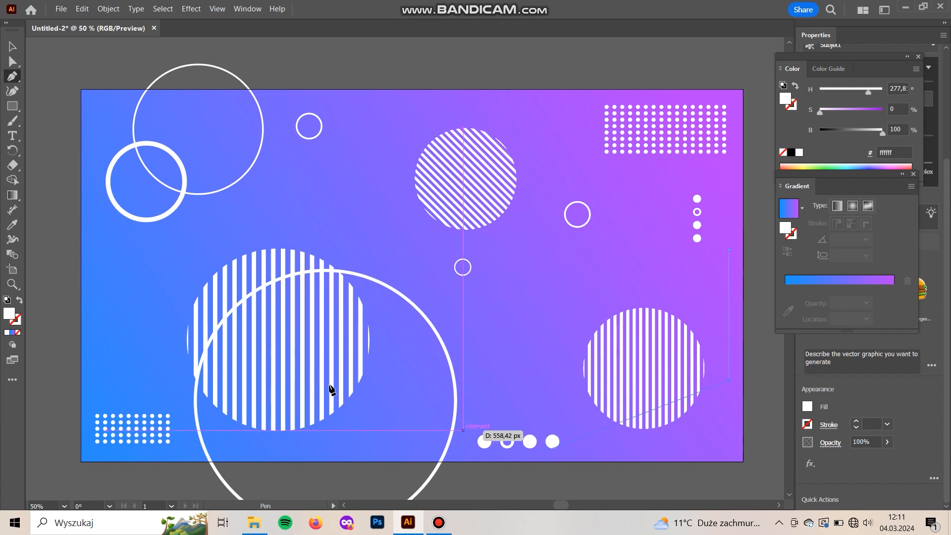
key(v)
Close the floating Color and Gradient panels and set the line's stroke weight to 4 pt
click(918, 56)
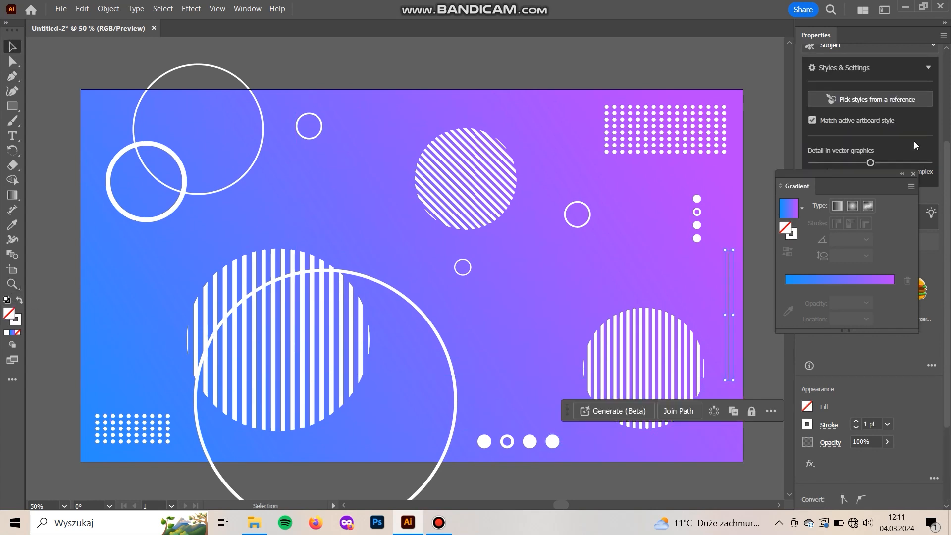
click(913, 174)
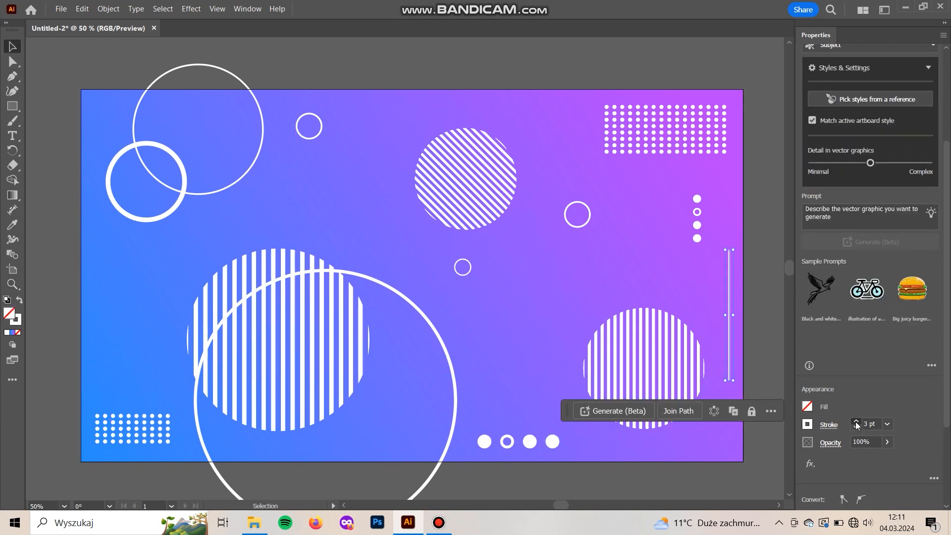
click(828, 424)
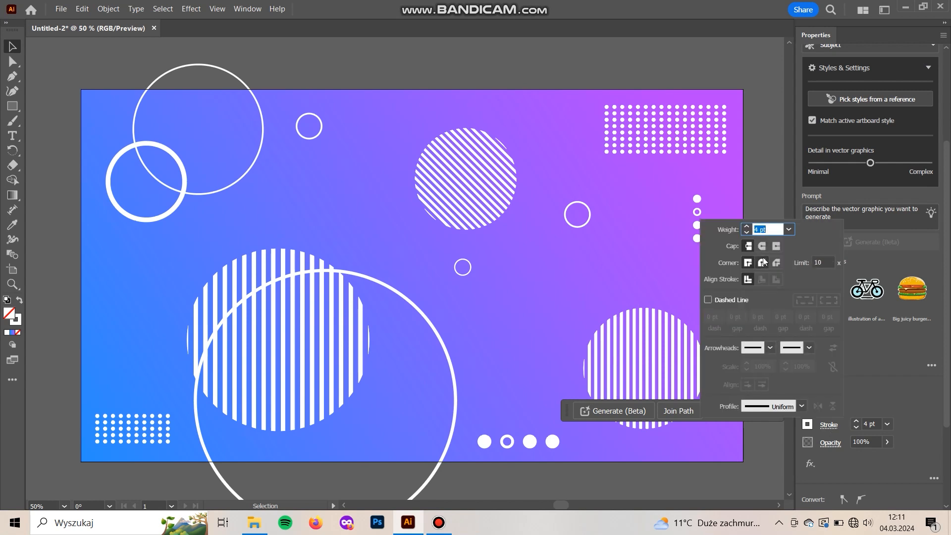
click(775, 173)
scroll(775, 165, down, 1)
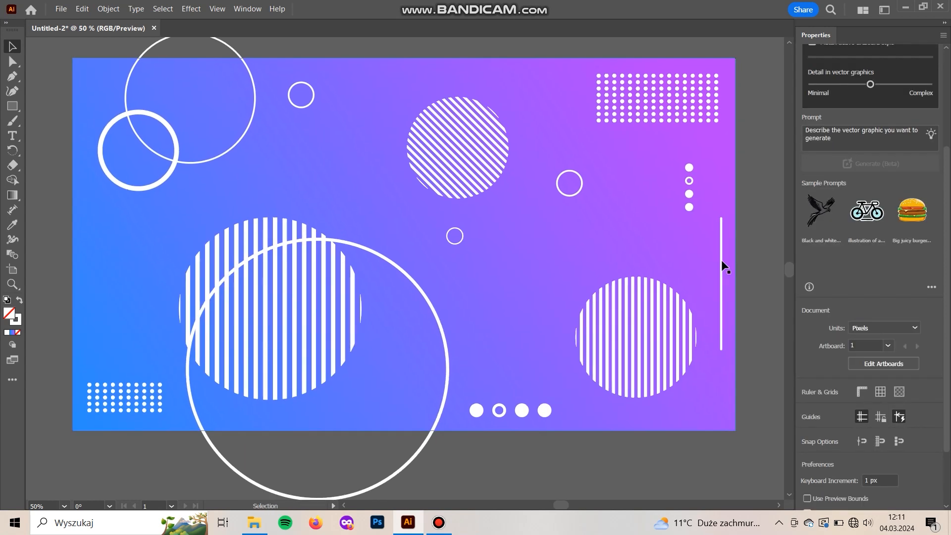
Place two shorter, staggered copies of the vertical line to the left of the dot column
mouse_move(617, 162)
mouse_down()
mouse_move(619, 188)
mouse_move(634, 181)
mouse_move(630, 151)
mouse_move(653, 144)
mouse_up()
click(703, 257)
drag(689, 257, 700, 266)
Place three copies of the vertical line in different lengths along the background's left side, the shortest nearest the edge
drag(325, 302, 153, 300)
drag(153, 236, 153, 244)
drag(154, 284, 141, 268)
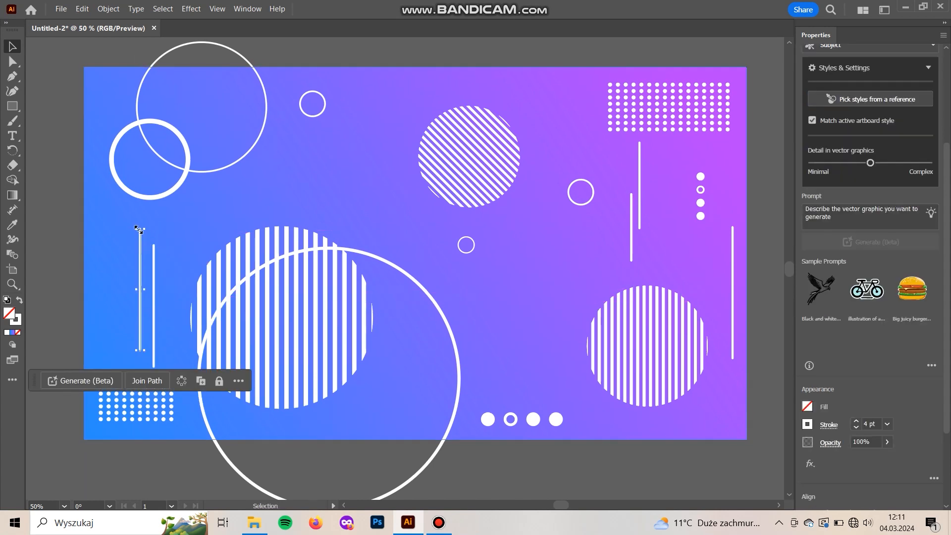
drag(142, 229, 100, 321)
click(311, 180)
scroll(644, 455, up, 1)
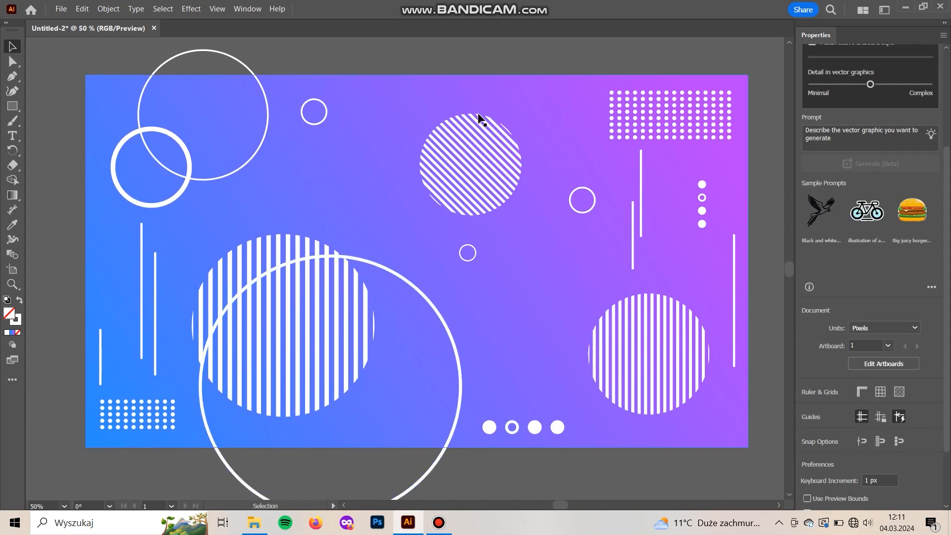
Copy a short line to the left of the diagonally striped circle and place a smaller thick-ring copy over the largest ring's right side
drag(629, 261, 404, 180)
drag(402, 142, 402, 142)
click(460, 48)
drag(587, 213, 497, 369)
click(670, 474)
drag(658, 443, 645, 459)
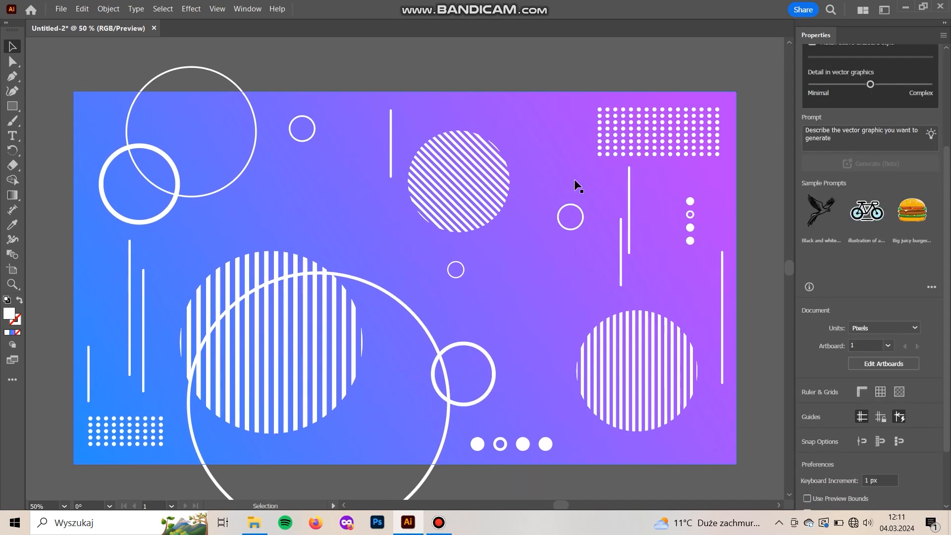
Place a copy of the small dot grid to the left of the diagonally striped circle, rotated 270° so it stands upright
drag(406, 70, 411, 74)
drag(291, 273, 367, 212)
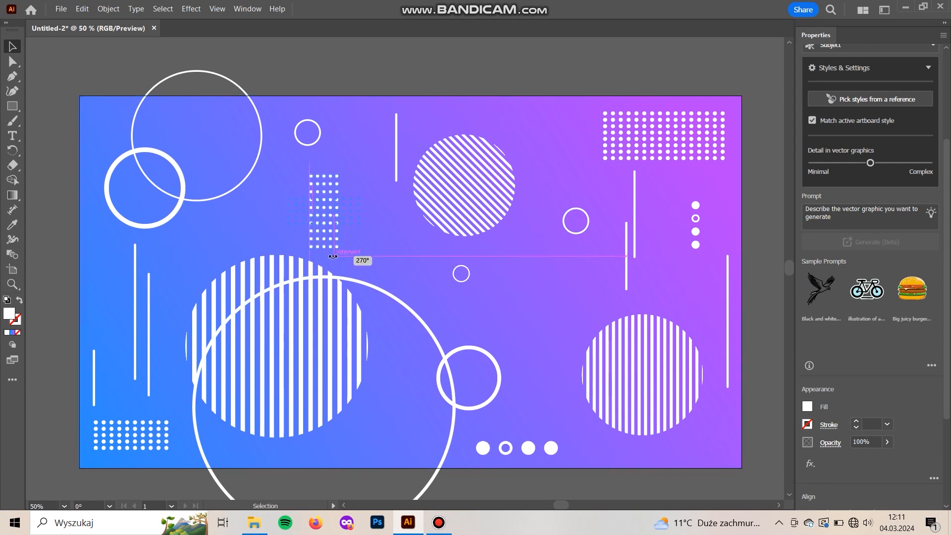
drag(333, 256, 333, 256)
mouse_move(326, 191)
mouse_down()
mouse_move(353, 186)
mouse_move(339, 189)
mouse_up()
click(778, 232)
Place a copy of the small ring to the left of the upright dot grid
mouse_move(699, 398)
mouse_down()
mouse_move(702, 408)
mouse_move(702, 396)
mouse_up()
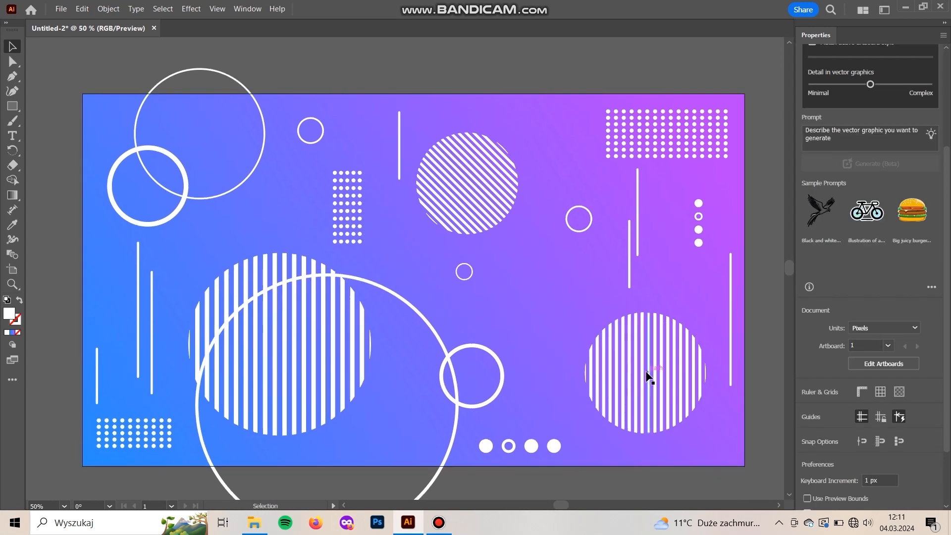
drag(568, 224, 284, 229)
click(299, 76)
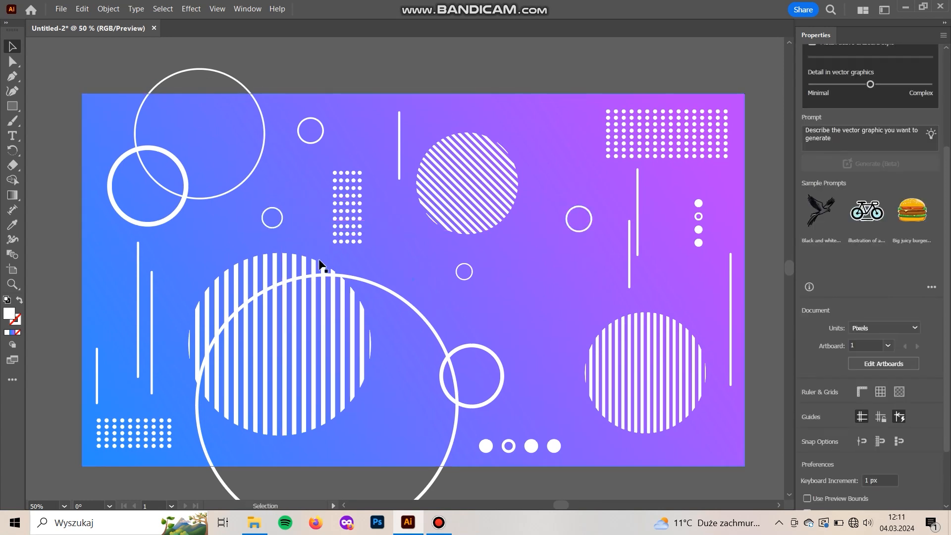
Copy the dot column beside the lower-right striped circle, ungroup the copy and delete its surplus dots
drag(685, 240, 548, 312)
right_click(563, 319)
click(587, 194)
click(549, 254)
click(560, 287)
key(Delete)
Place copies of the single dot to the right of the diagonally striped circle and to the left of the upright dot grid
click(559, 273)
drag(561, 276, 539, 173)
click(557, 77)
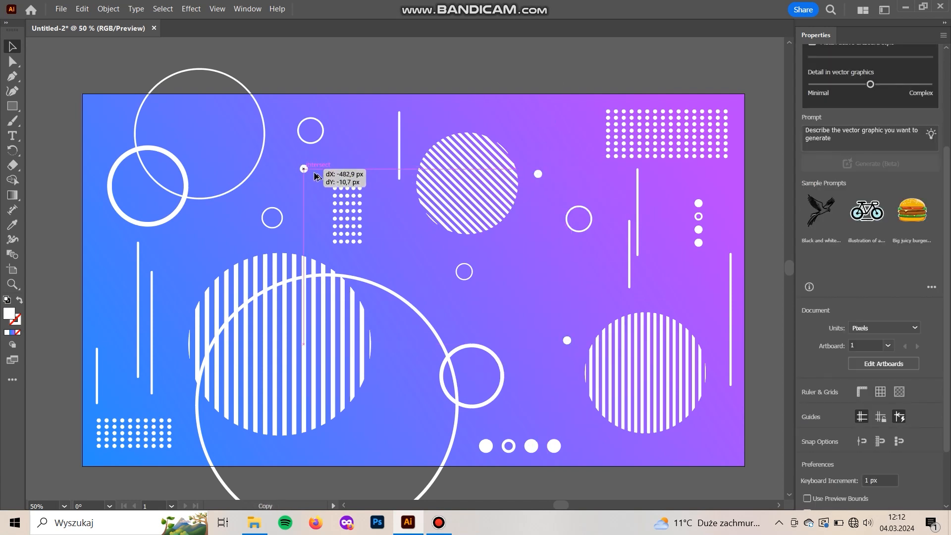
click(761, 264)
mouse_move(673, 281)
mouse_down()
mouse_move(685, 261)
mouse_move(670, 278)
mouse_up()
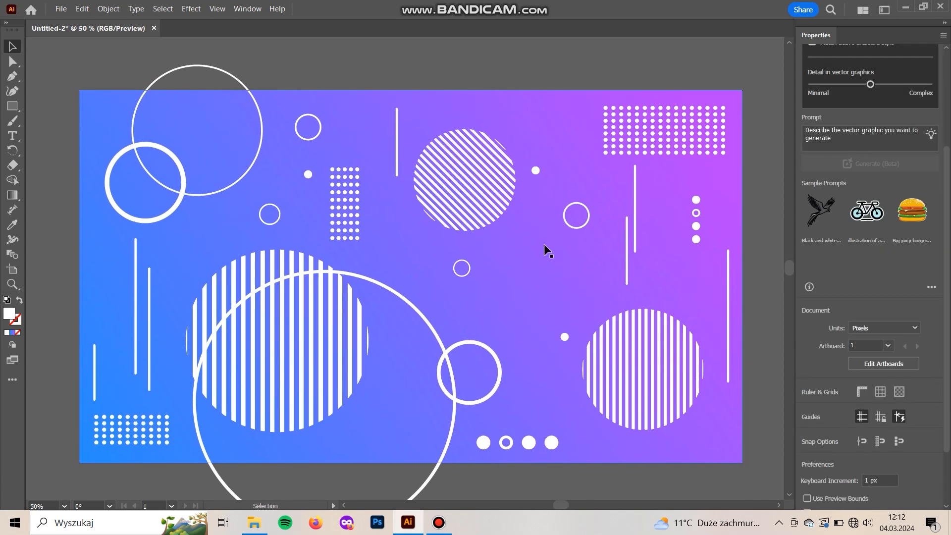
Add smaller dot copies inside the largest ring's lower right and in the background's lower-right corner
drag(301, 177, 445, 419)
click(755, 495)
click(533, 67)
drag(582, 64, 565, 56)
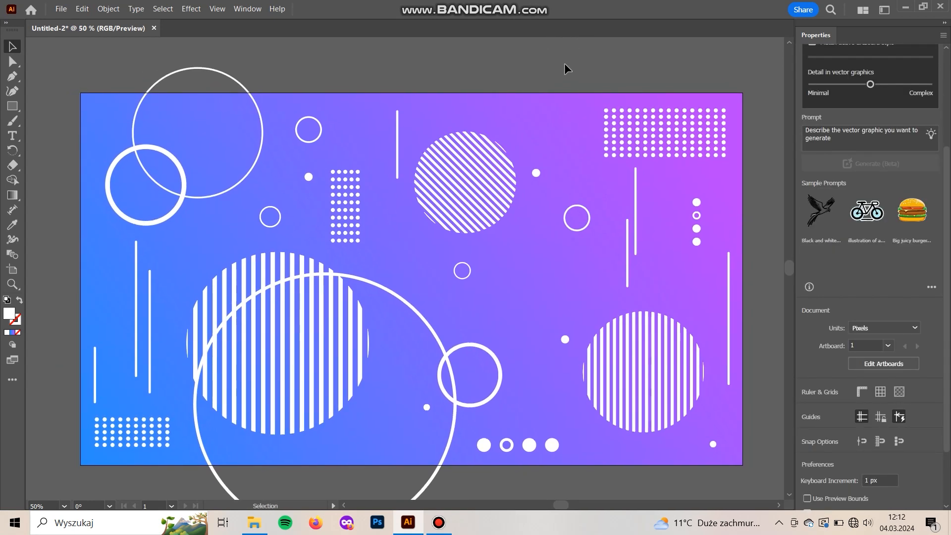
Place a longer copy of the vertical line between the lower thick ring and the right striped circle
click(631, 242)
click(627, 240)
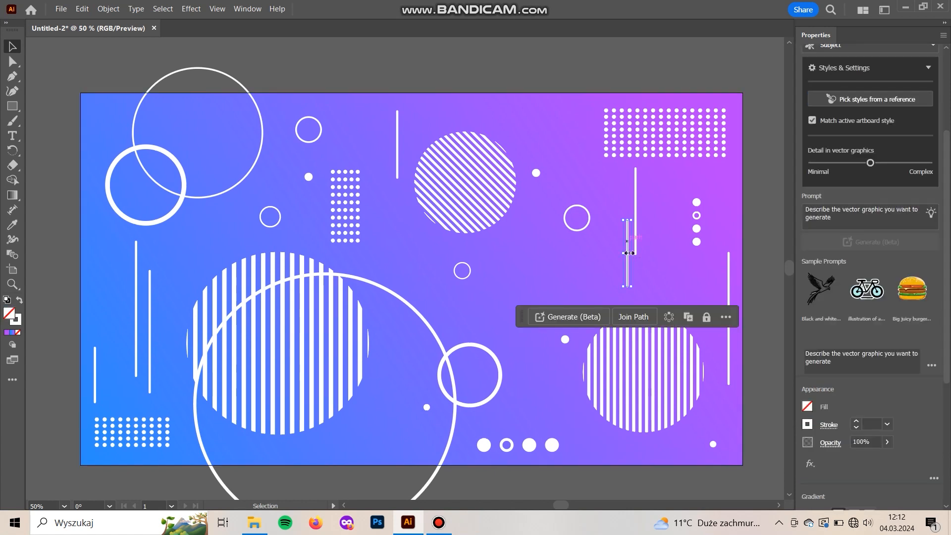
drag(627, 266, 522, 377)
drag(523, 331, 530, 287)
click(581, 62)
key(space)
drag(549, 55, 551, 50)
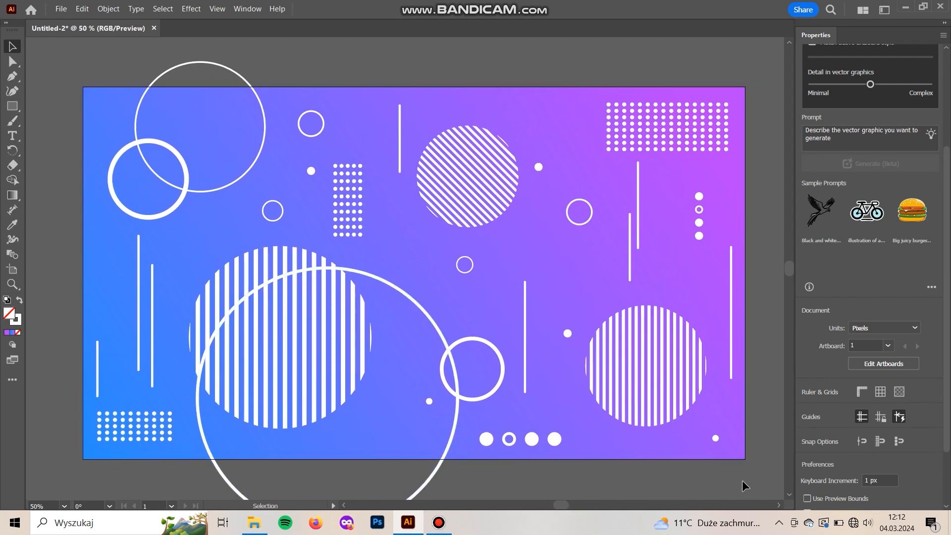
Group all the white shapes and draw an artboard-sized rectangle over them with white fill and no stroke
key(a)
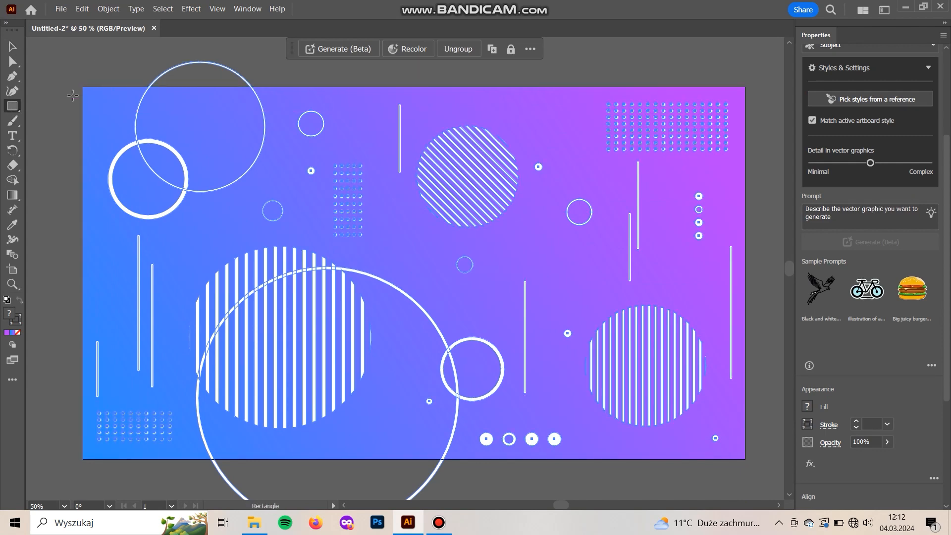
drag(83, 88, 742, 456)
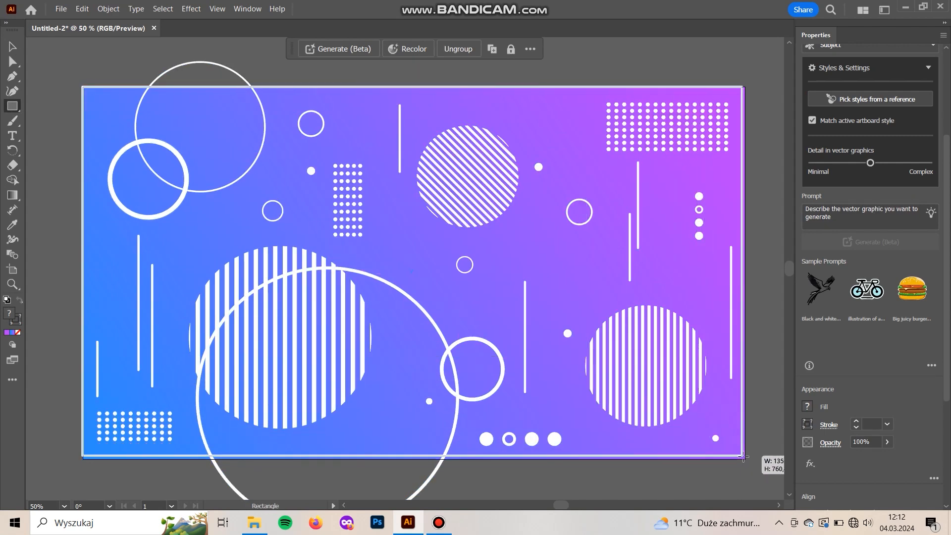
click(18, 300)
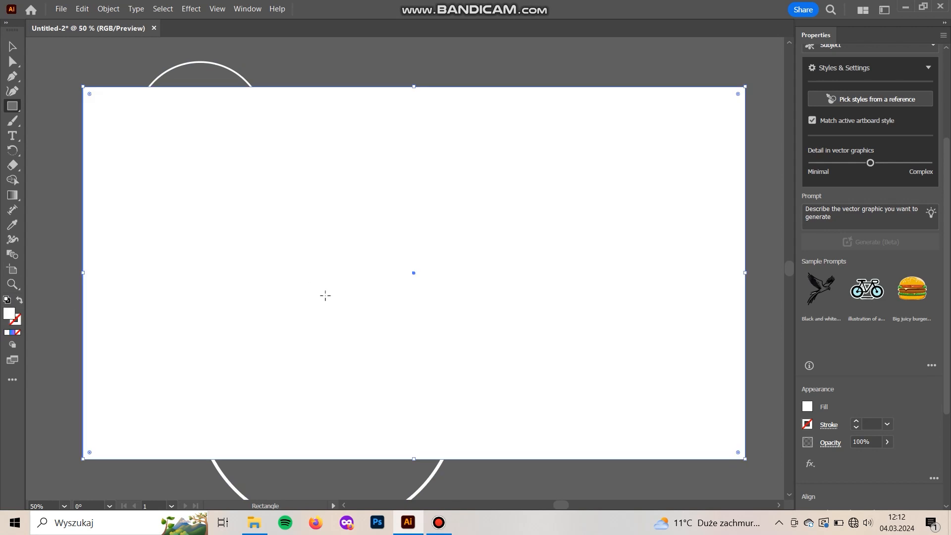
Make a clipping mask from the white rectangle and the grouped shapes to trim them to the artboard
click(225, 478)
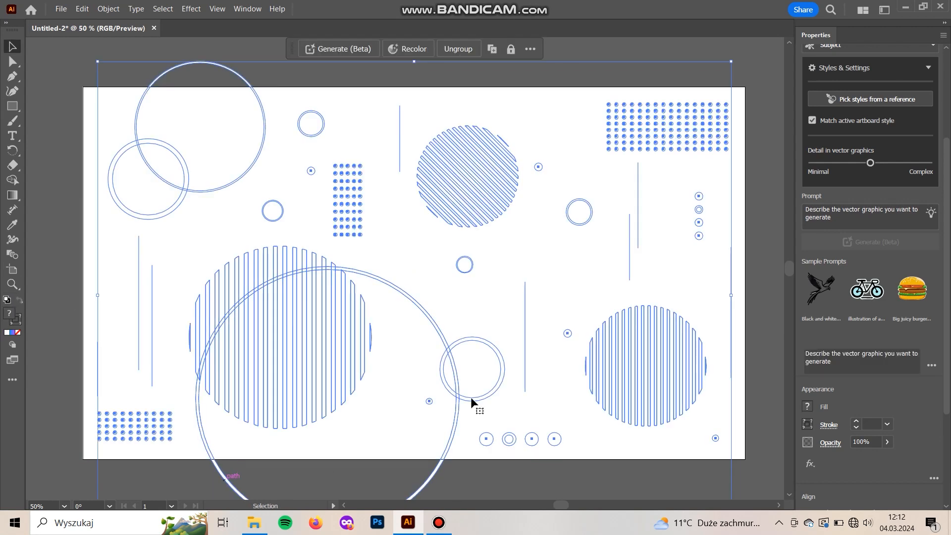
shift+click(546, 91)
right_click(534, 187)
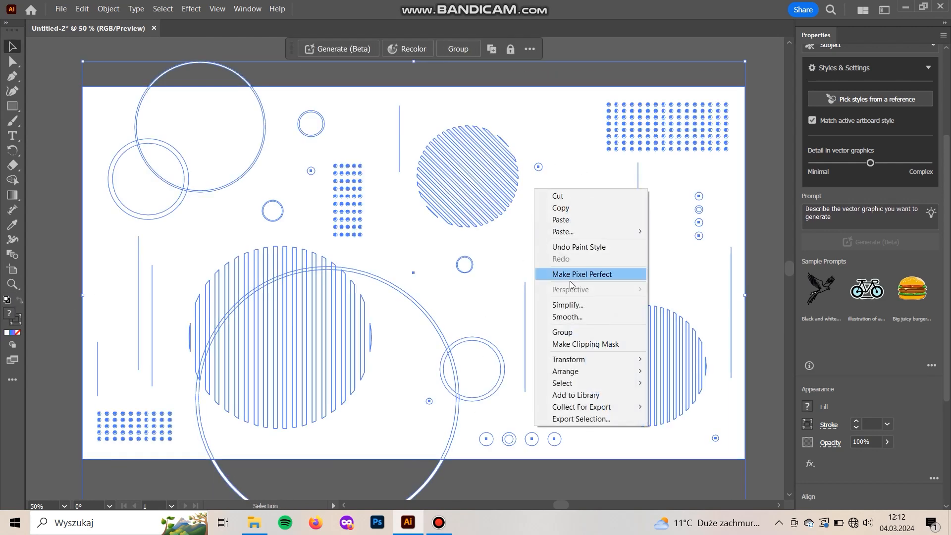
click(585, 346)
click(677, 483)
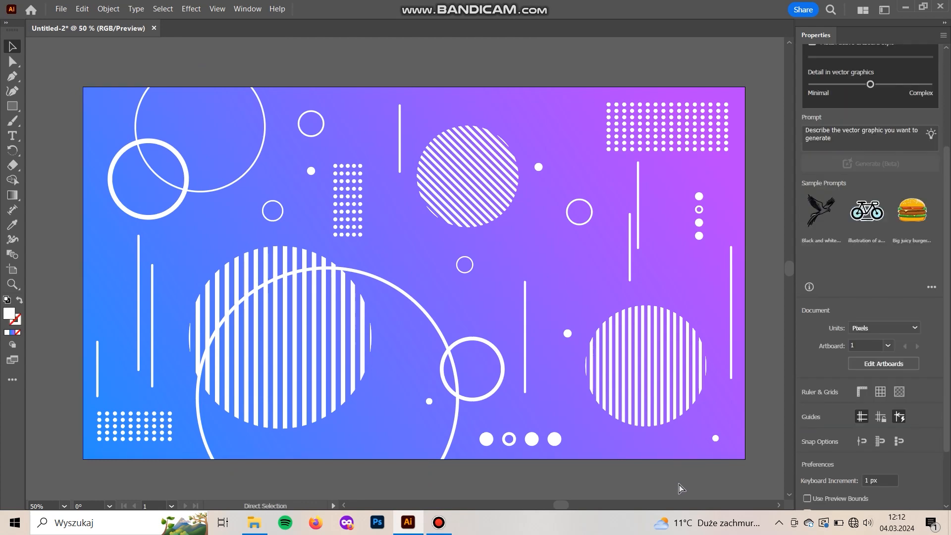
key(ctrl+minus)
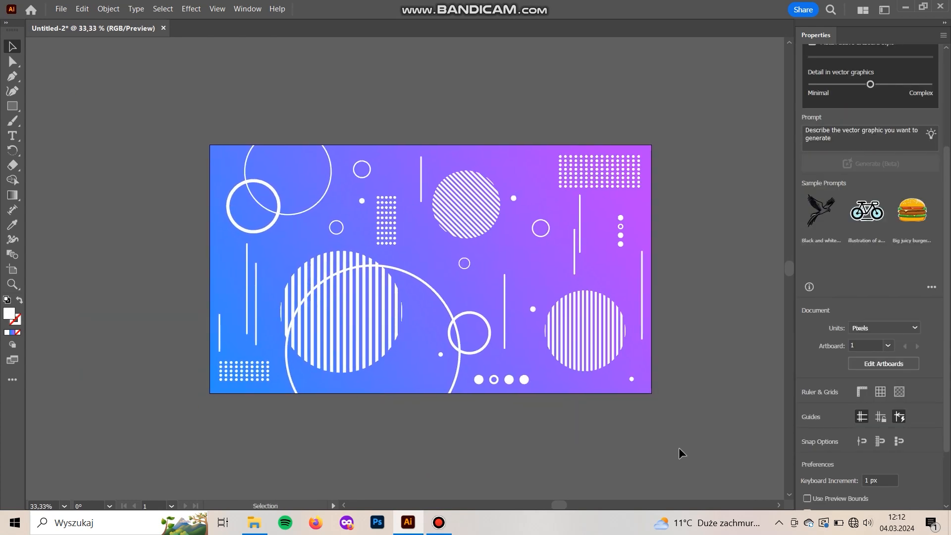
Reposition the diagonally striped circle and its neighbouring small ring and dot inside the clipped group, and exit isolation mode
double_click(513, 196)
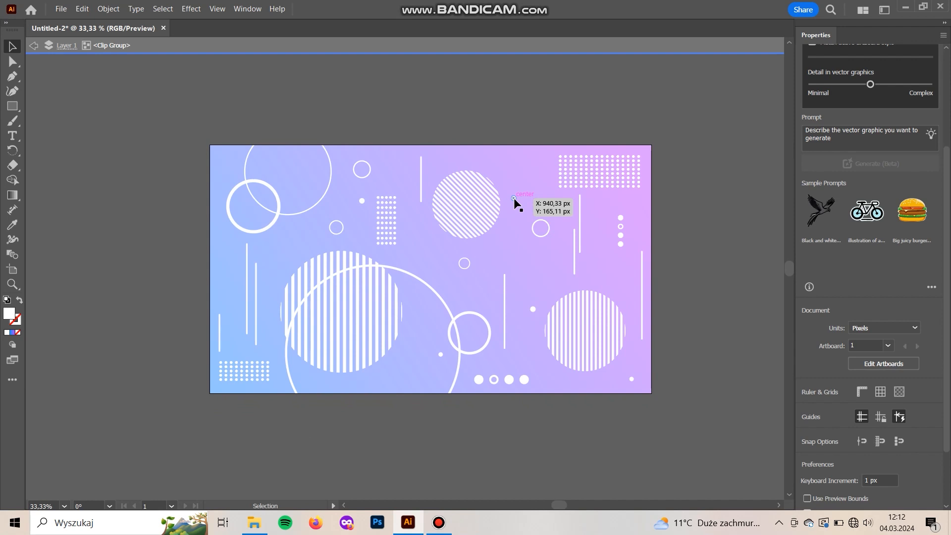
double_click(515, 196)
drag(515, 196, 496, 207)
drag(469, 260, 469, 271)
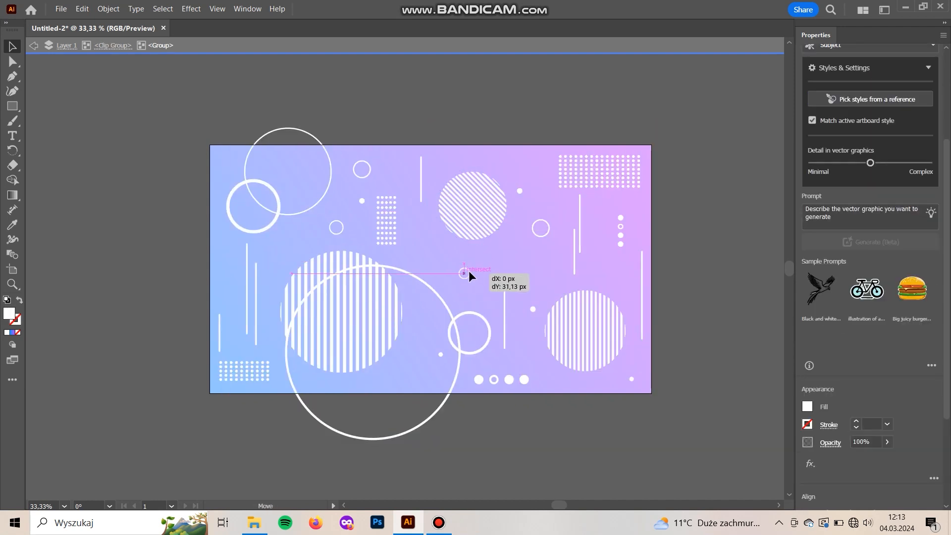
drag(523, 188, 523, 178)
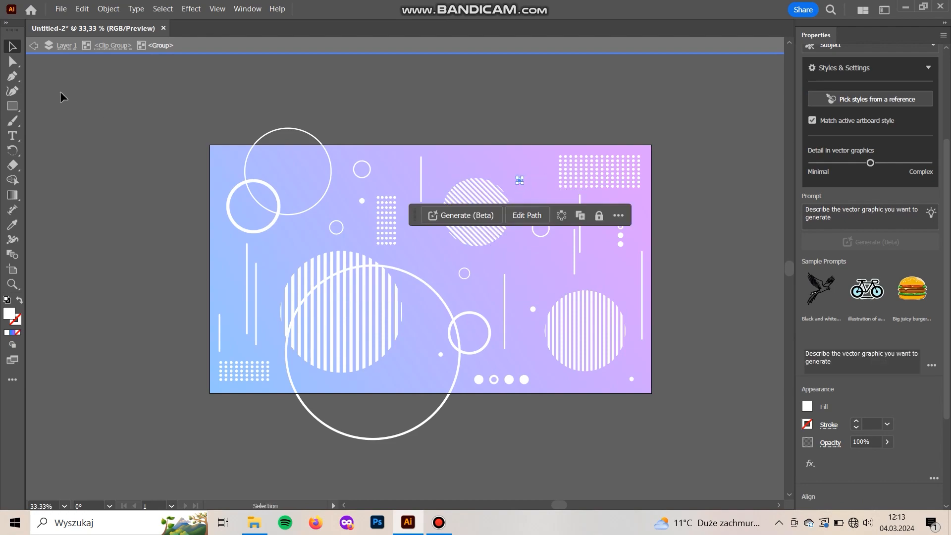
click(32, 45)
drag(124, 193, 113, 197)
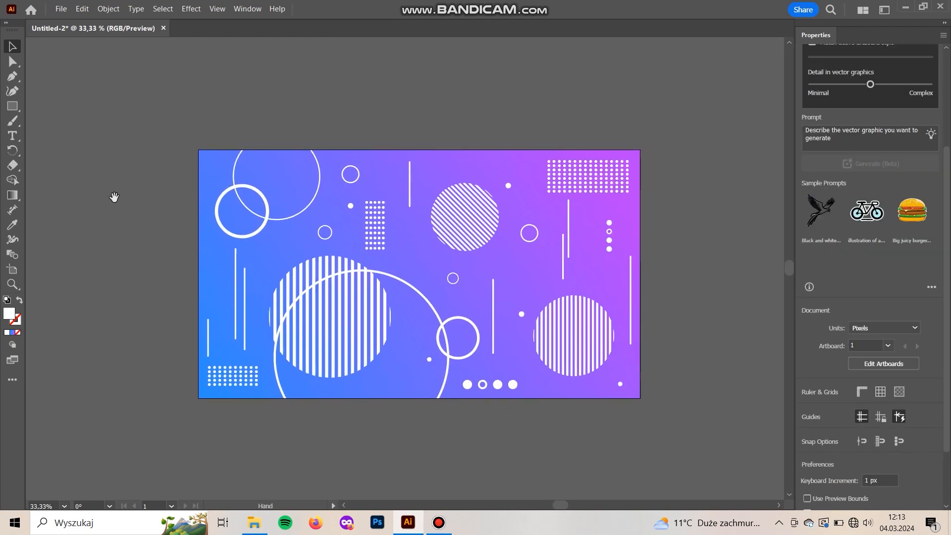